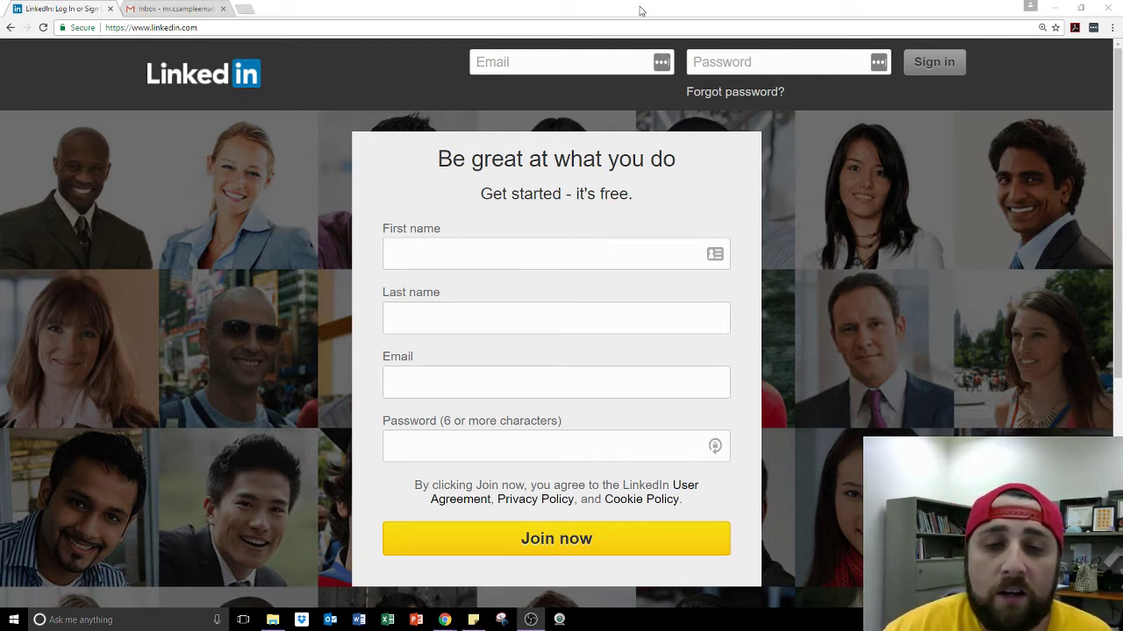
left_click(590, 253)
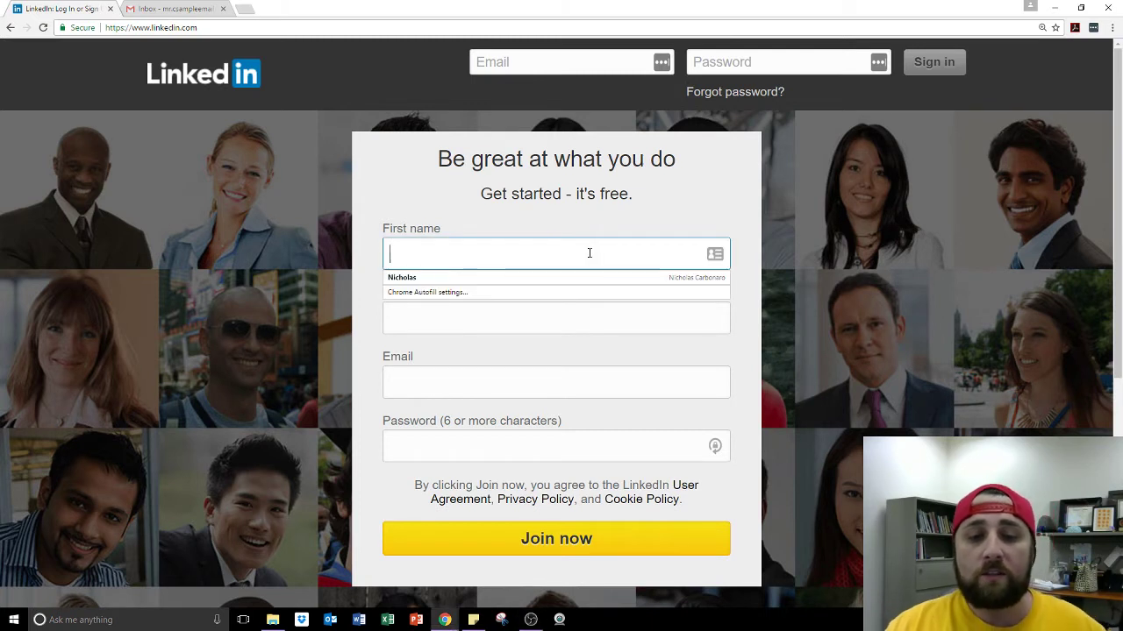
type("M")
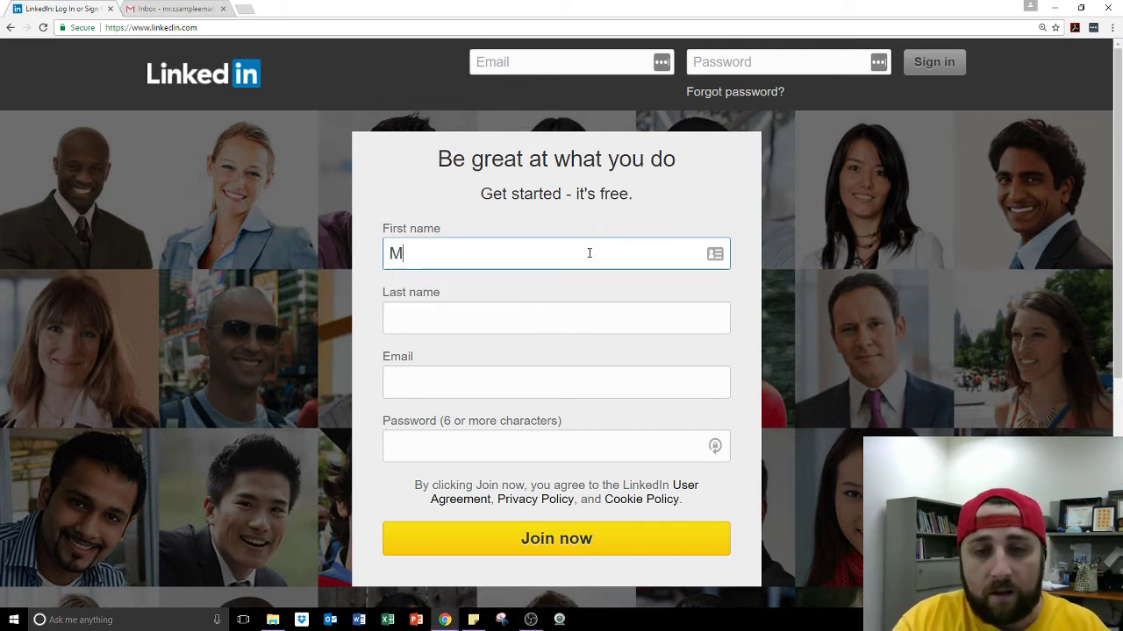
type("r. C")
left_click(508, 325)
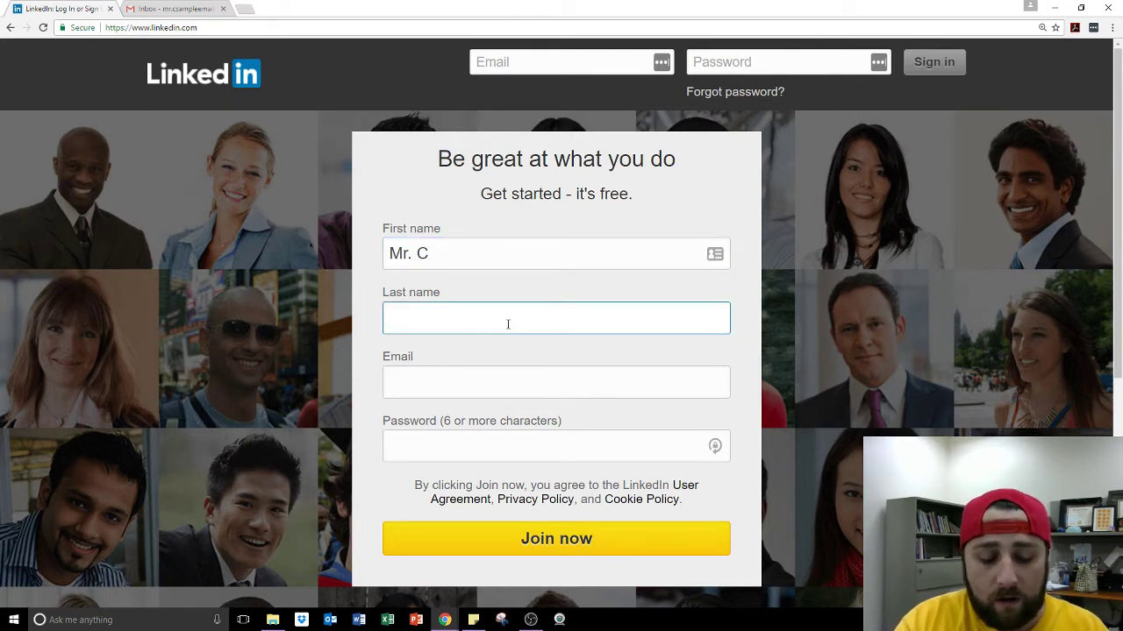
type("Sa")
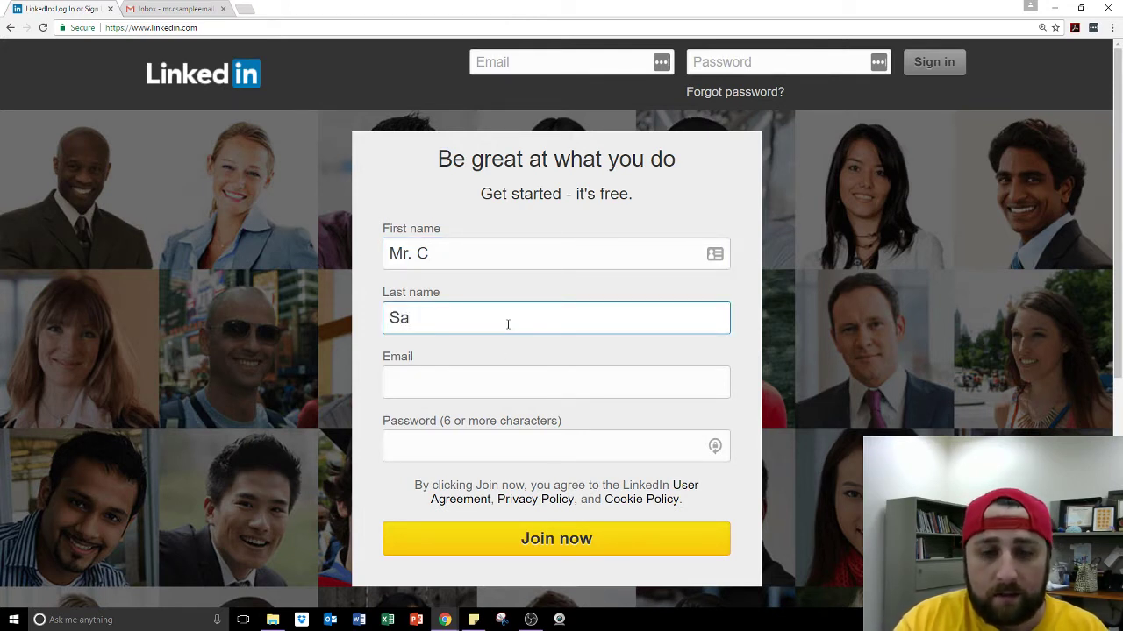
type("mple LinkedIn")
left_click(540, 379)
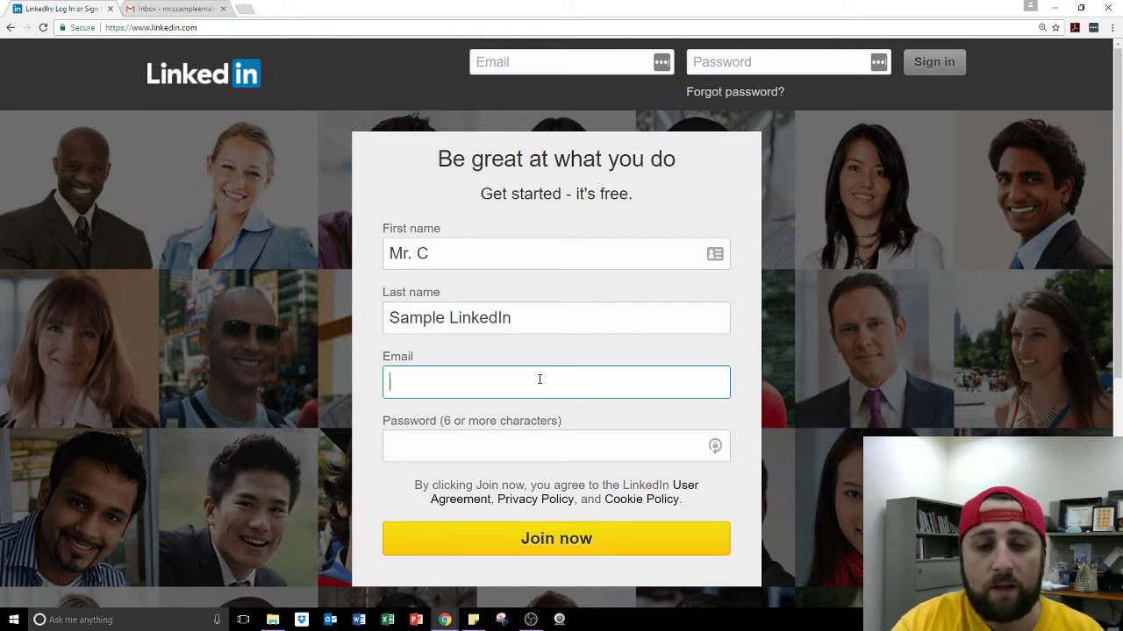
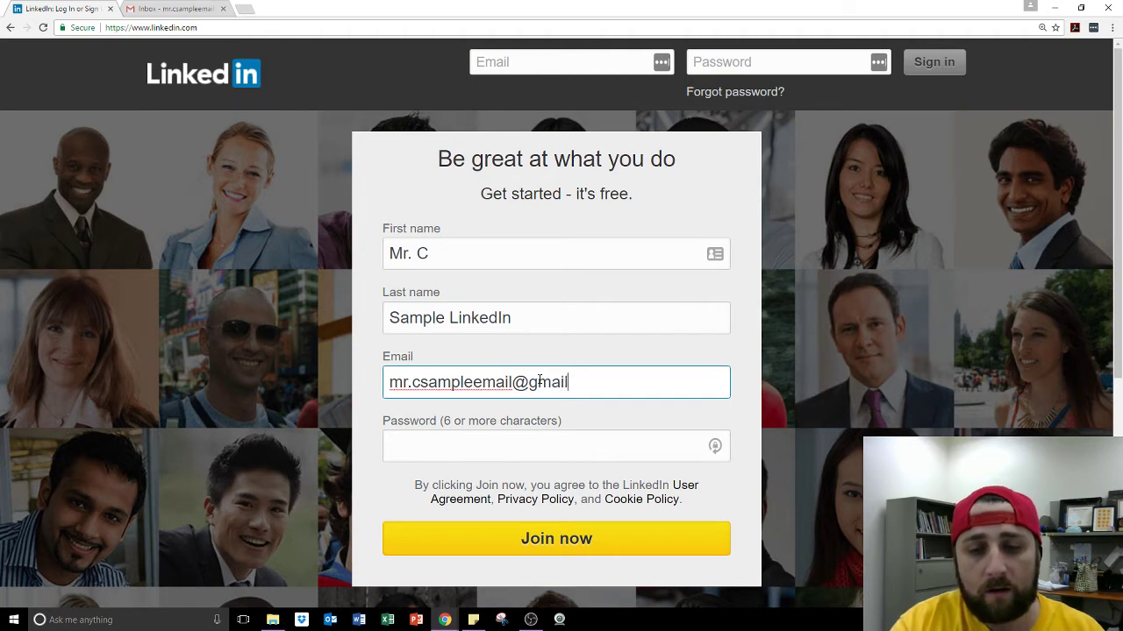
key("Tab")
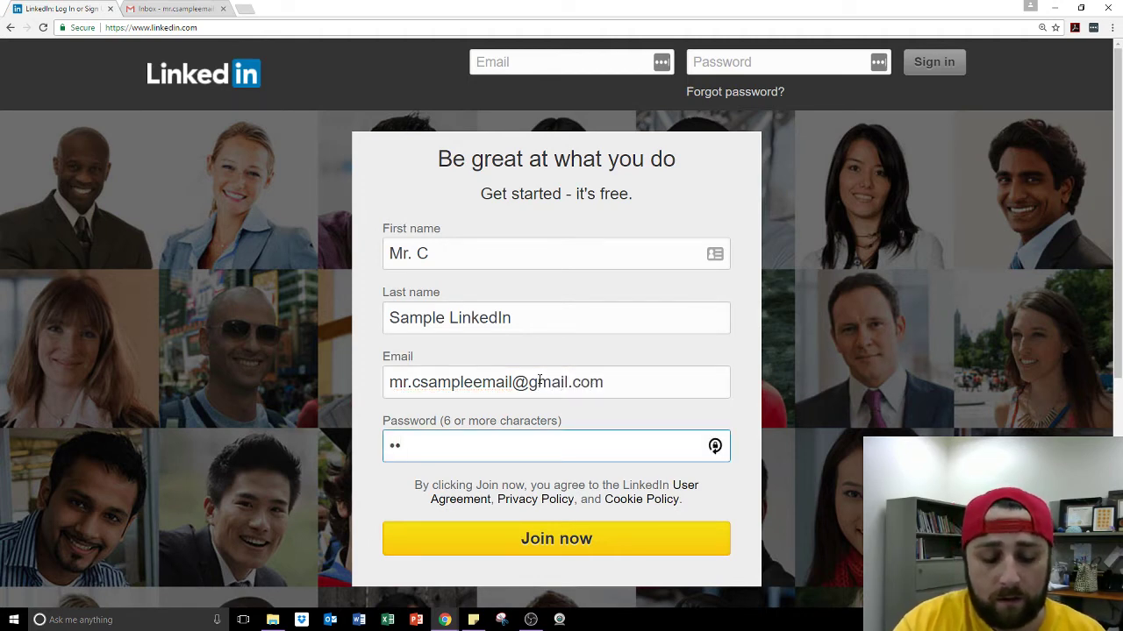
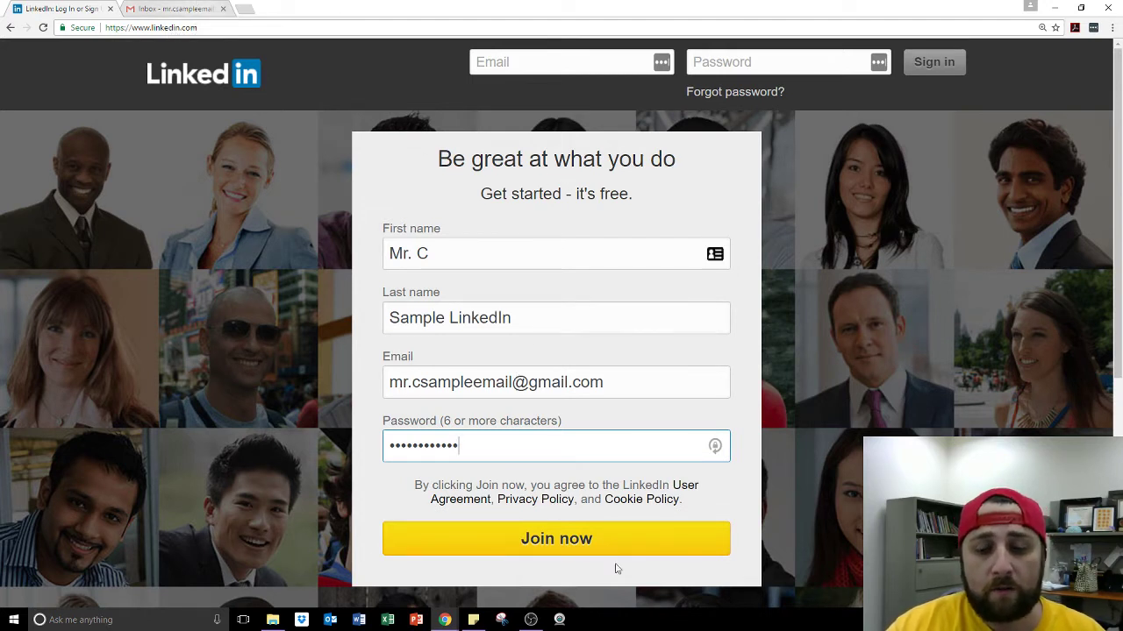
left_click(575, 538)
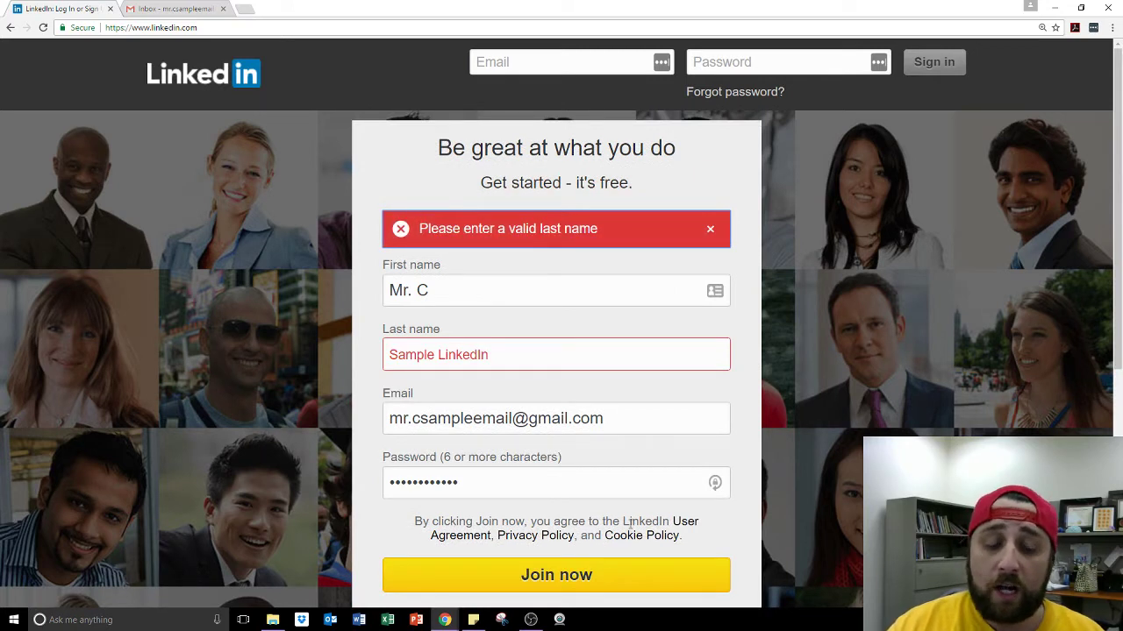
Remove 'LinkedIn' from the rejected last name and resubmit the join form
left_click(499, 354)
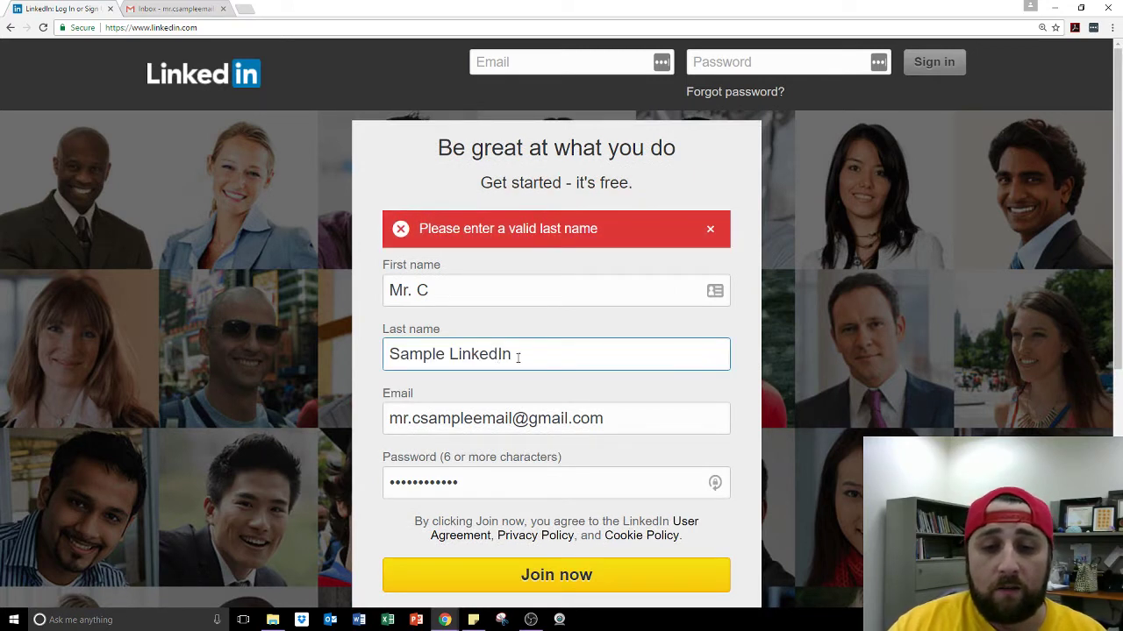
left_click_drag(517, 356, 448, 349)
key("BackSpace")
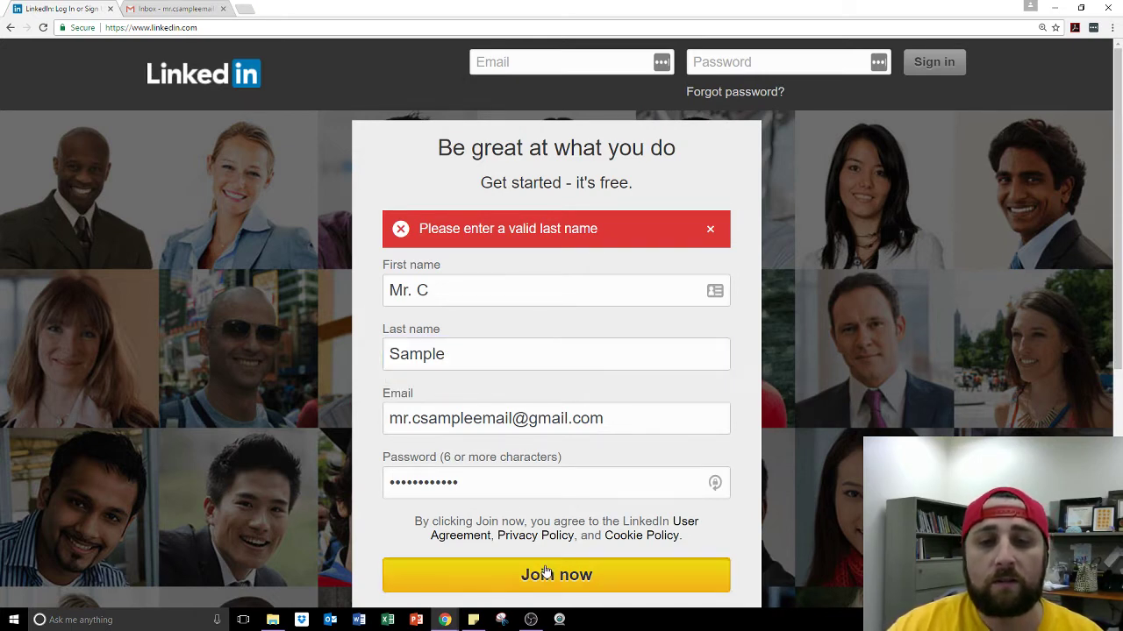
left_click(544, 571)
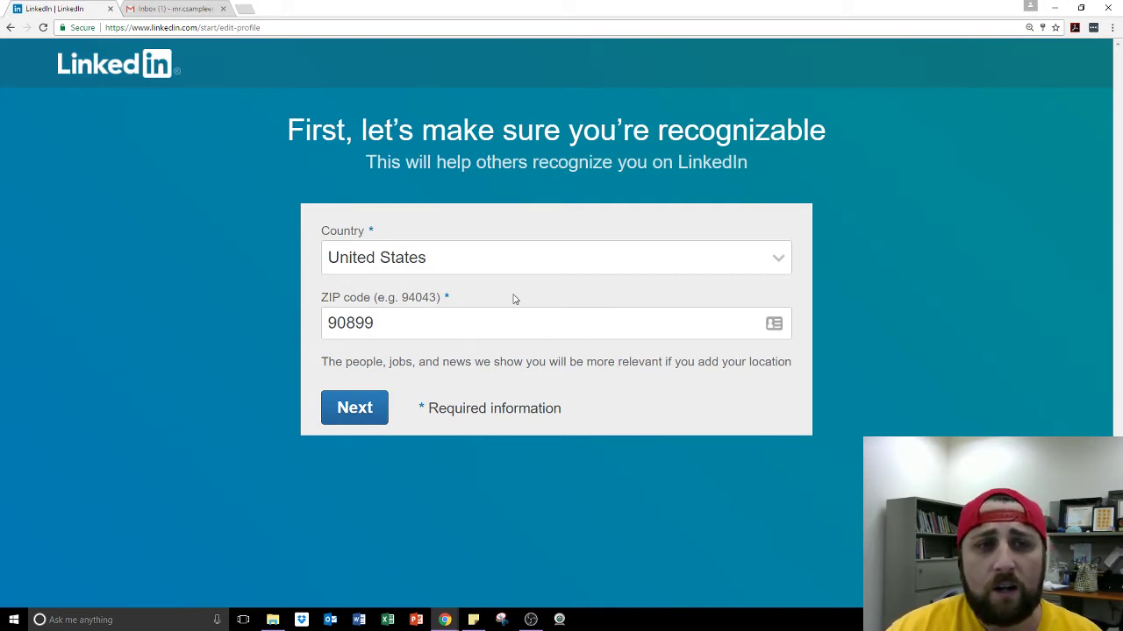
Replace the ZIP code with 90808 and confirm the location
left_click_drag(389, 322, 328, 324)
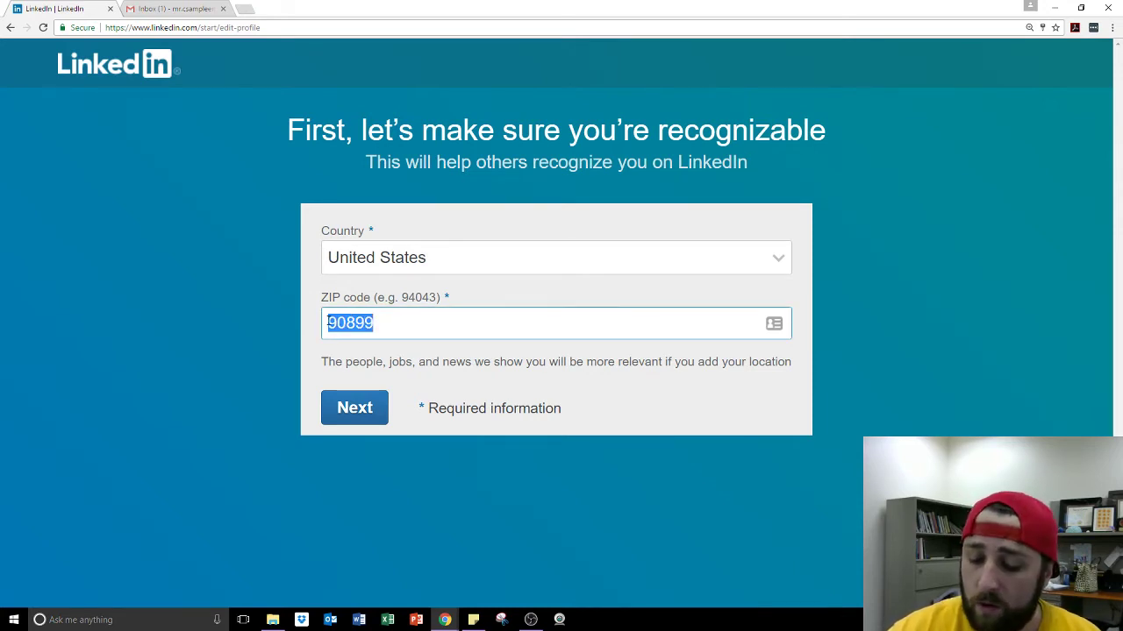
type("90808")
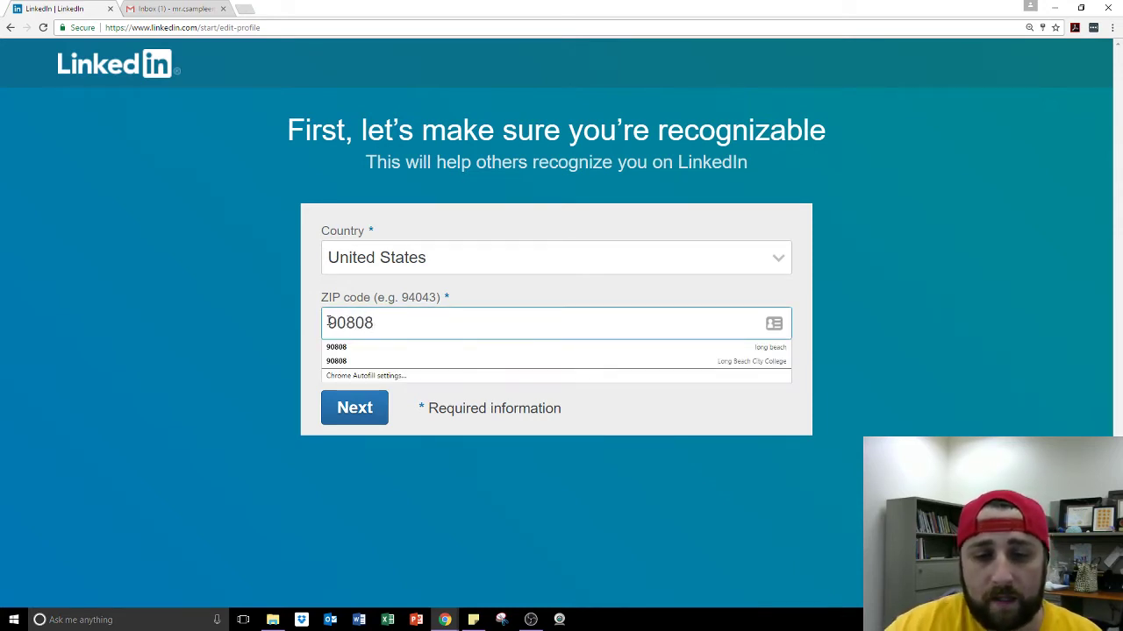
left_click(354, 397)
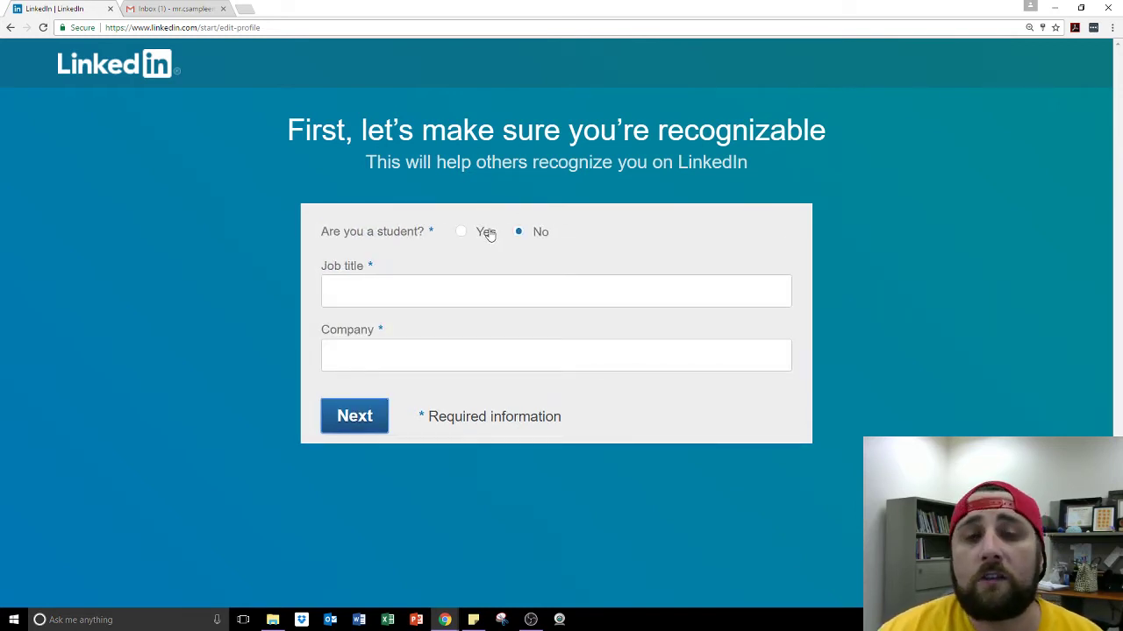
Enter student education at Long Beach City College from 2017 to 2021
left_click(461, 238)
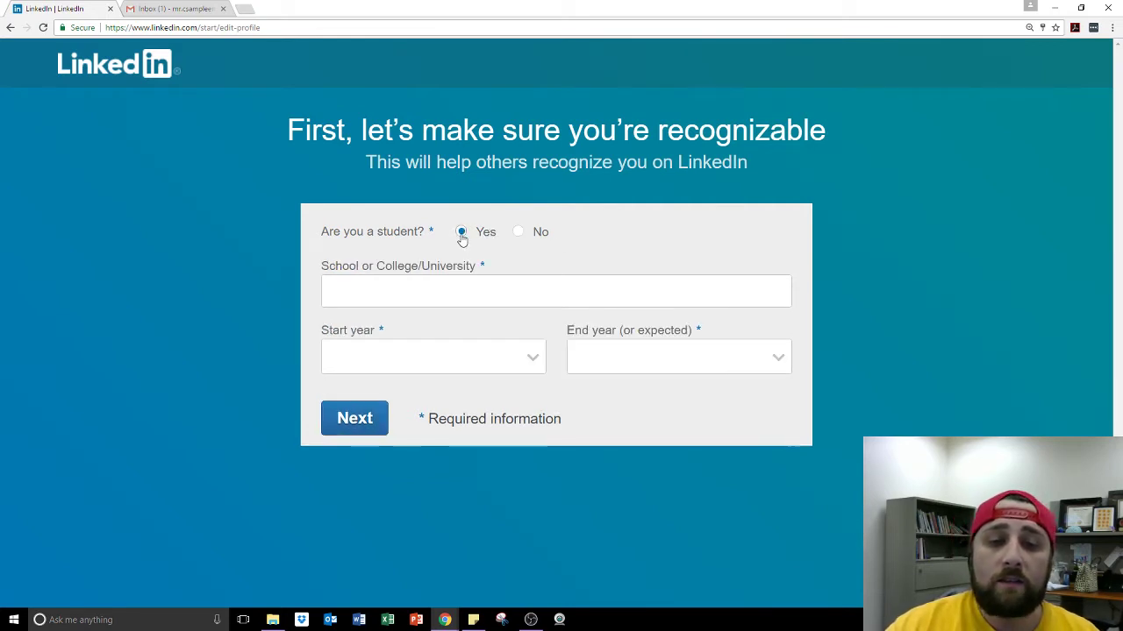
left_click(464, 292)
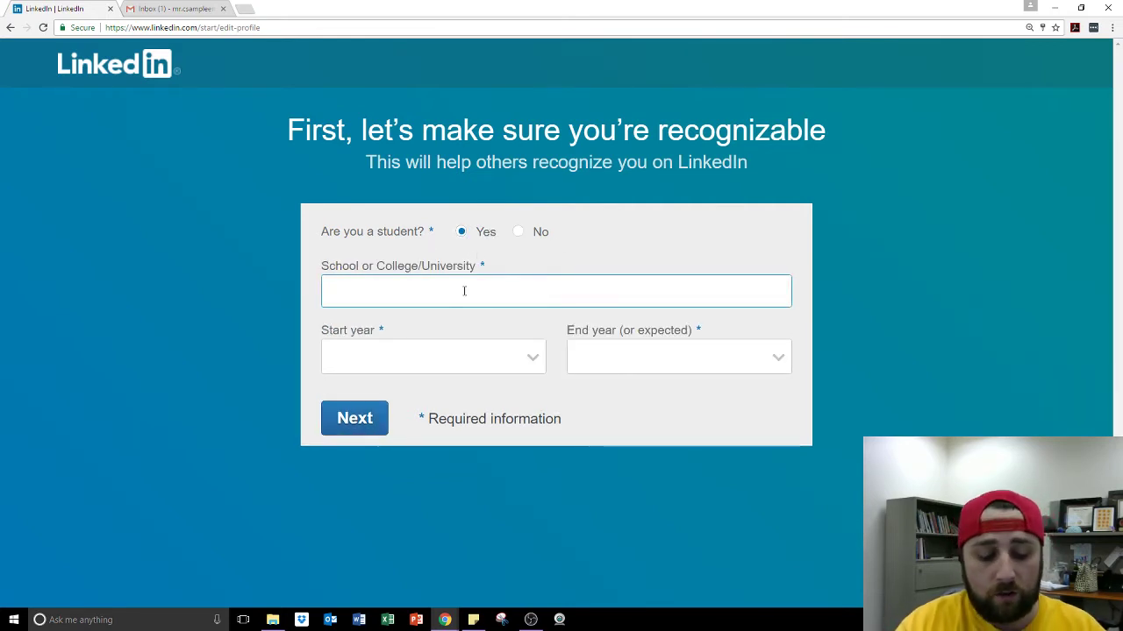
type("Long Beach City Co")
left_click(467, 342)
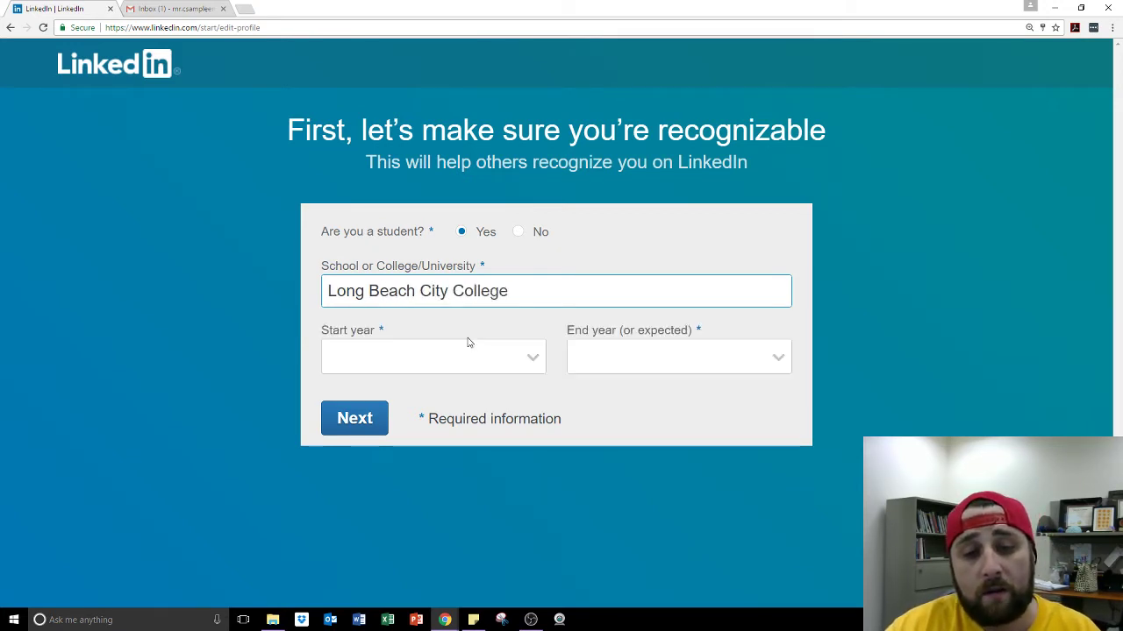
left_click(468, 356)
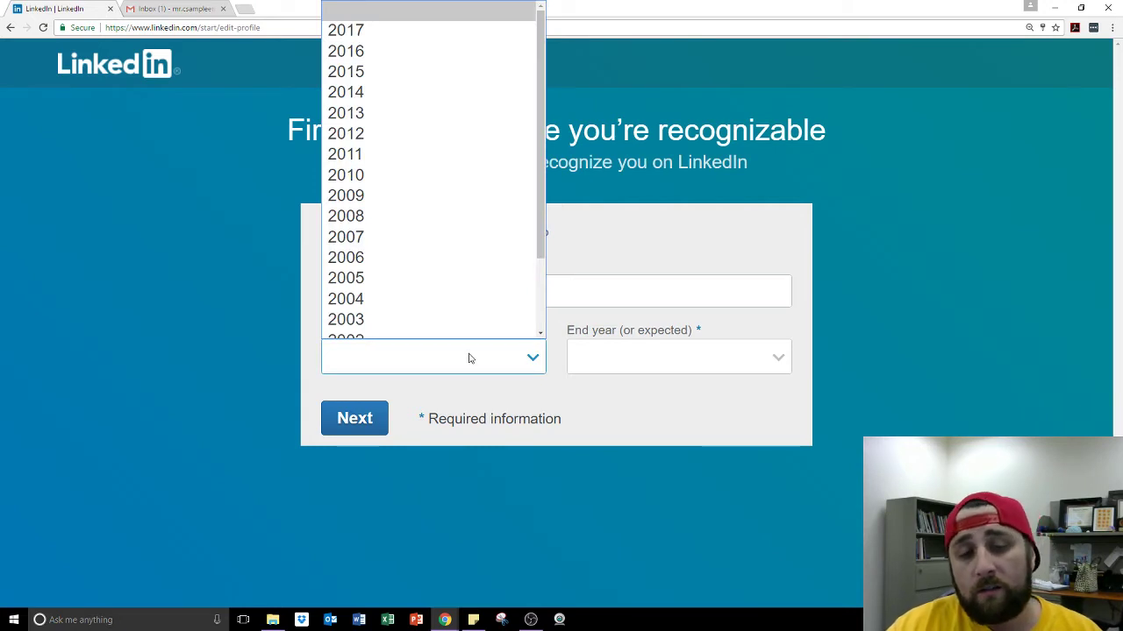
scroll(378, 79, "down", 1)
left_click(370, 21)
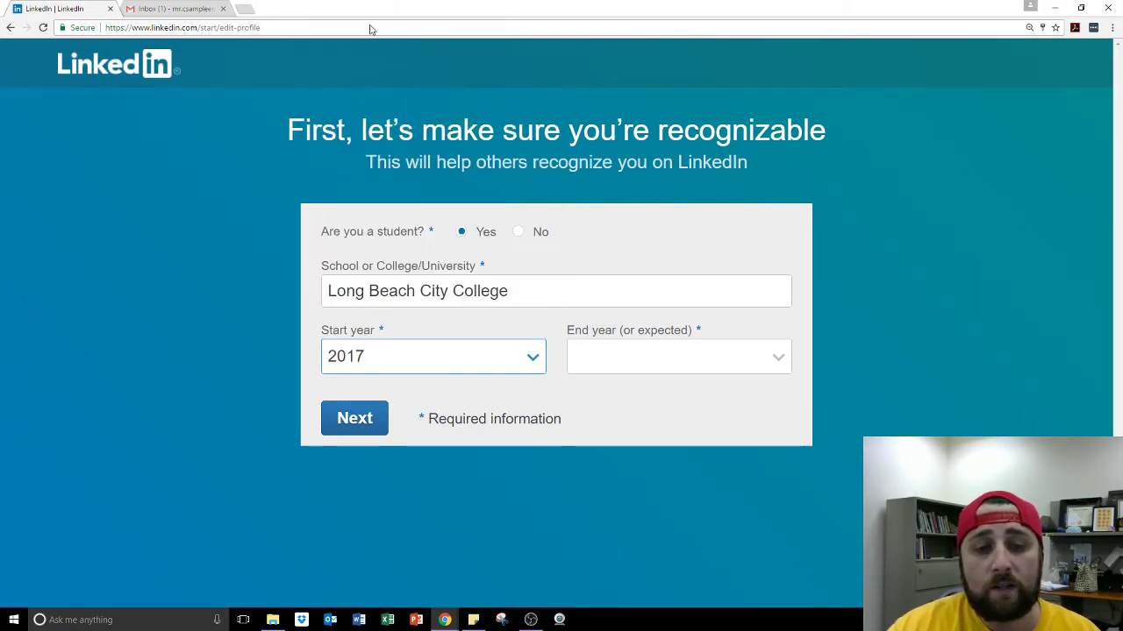
left_click(732, 369)
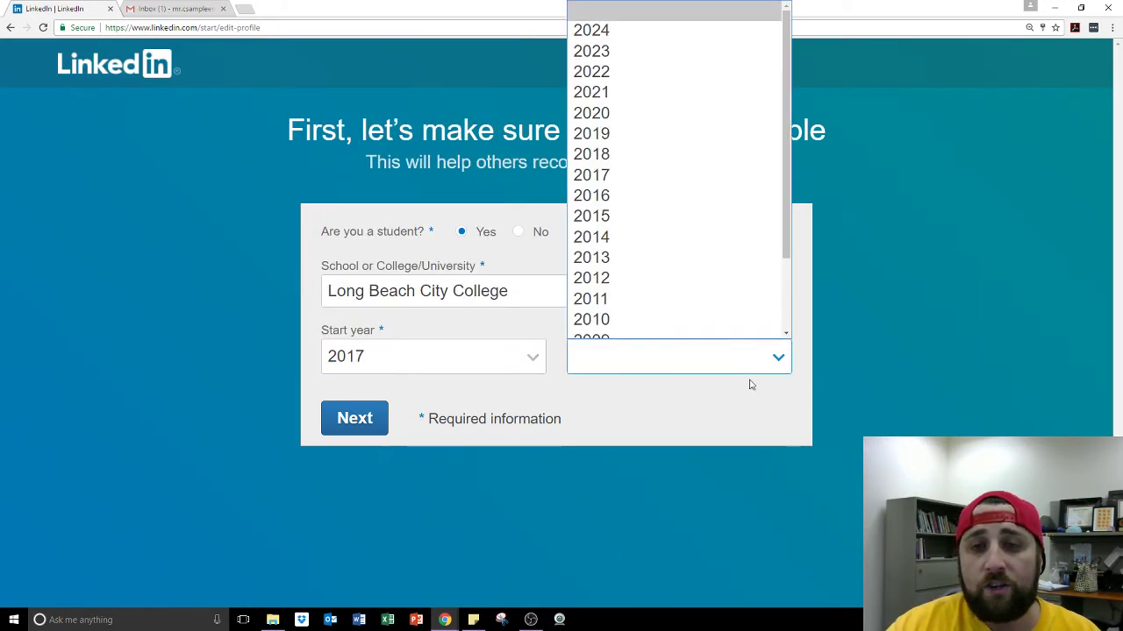
left_click(619, 101)
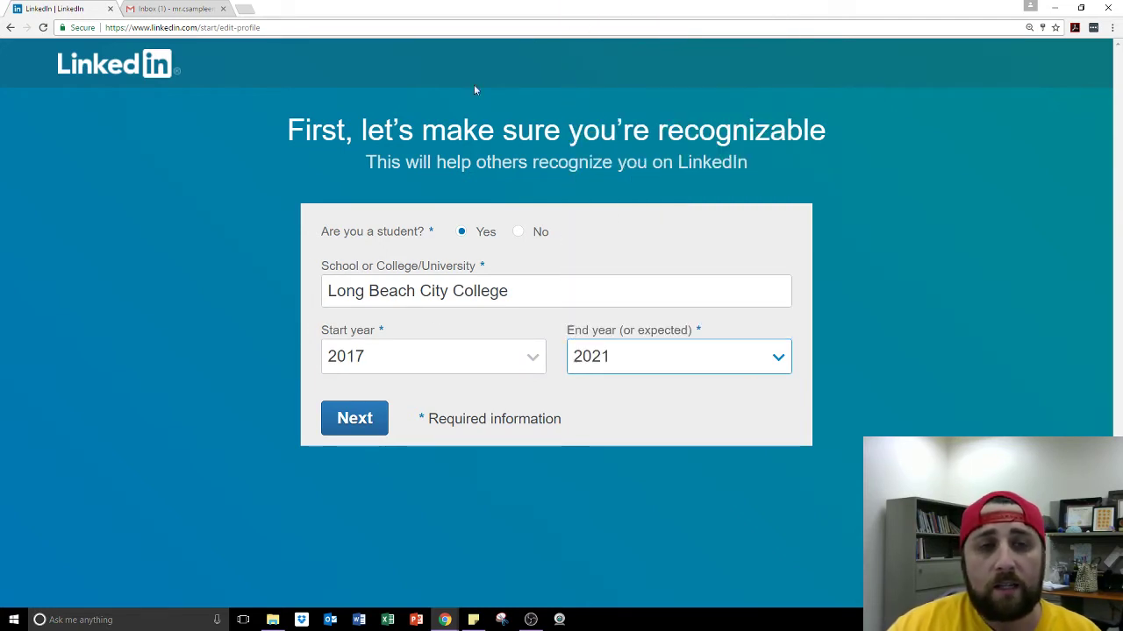
left_click(354, 419)
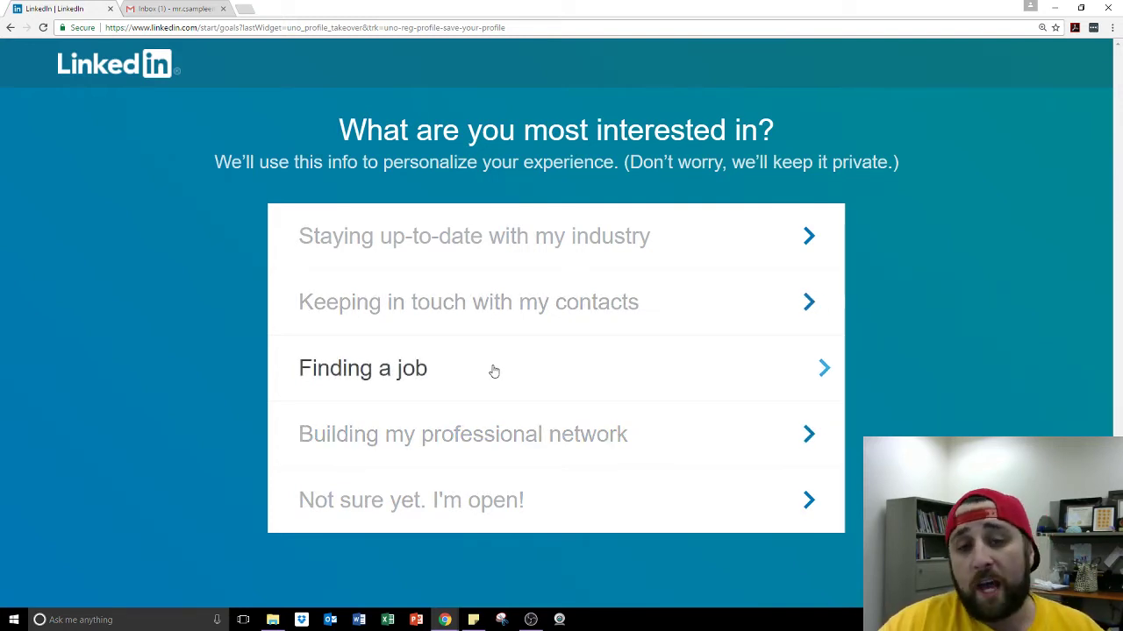
Pick 'Not sure yet. I'm open!' as the main interest
left_click(529, 499)
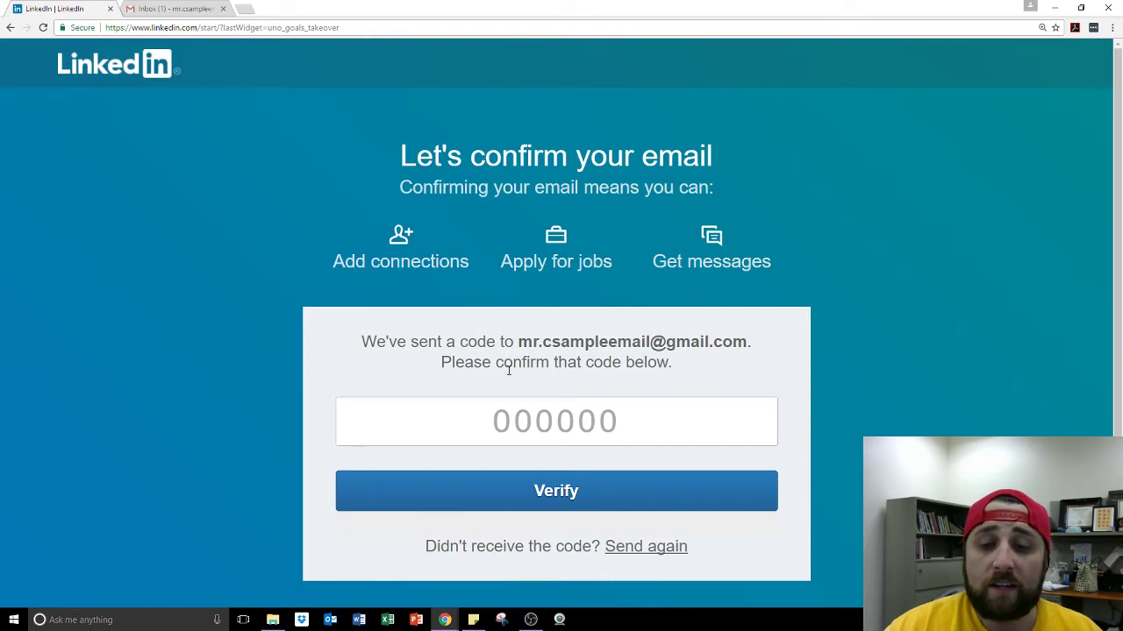
left_click(176, 8)
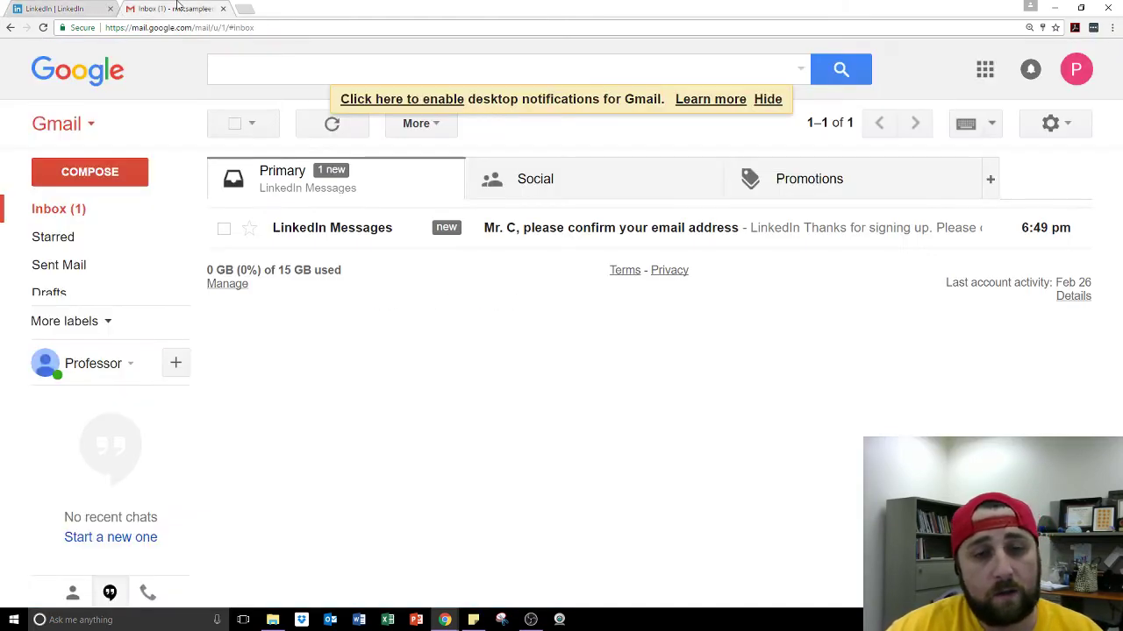
left_click(684, 229)
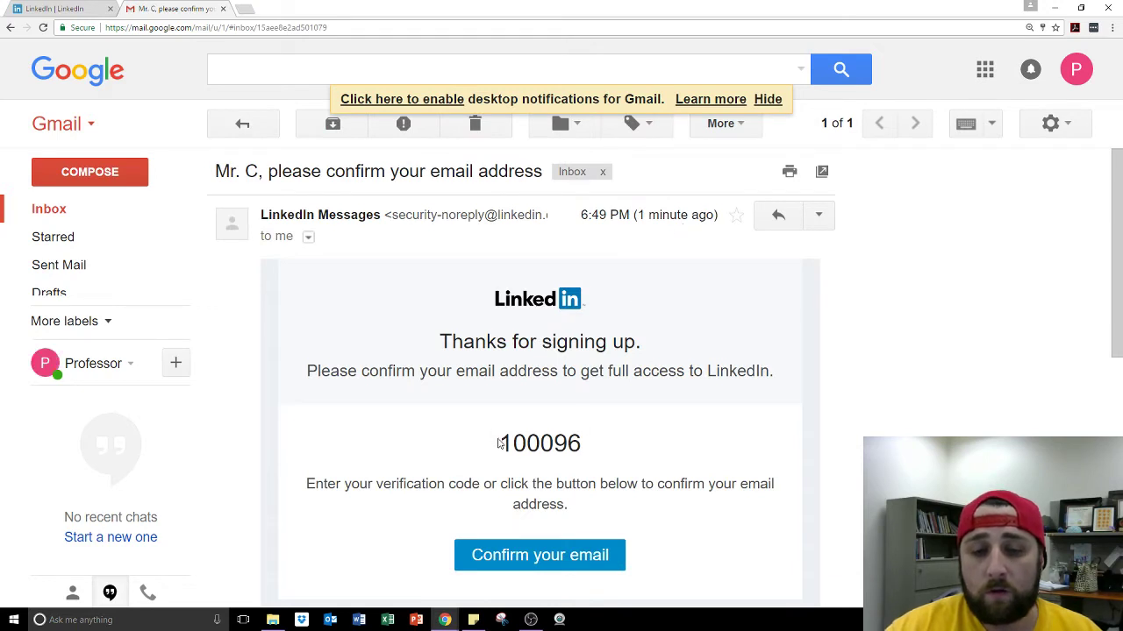
left_click_drag(500, 441, 581, 443)
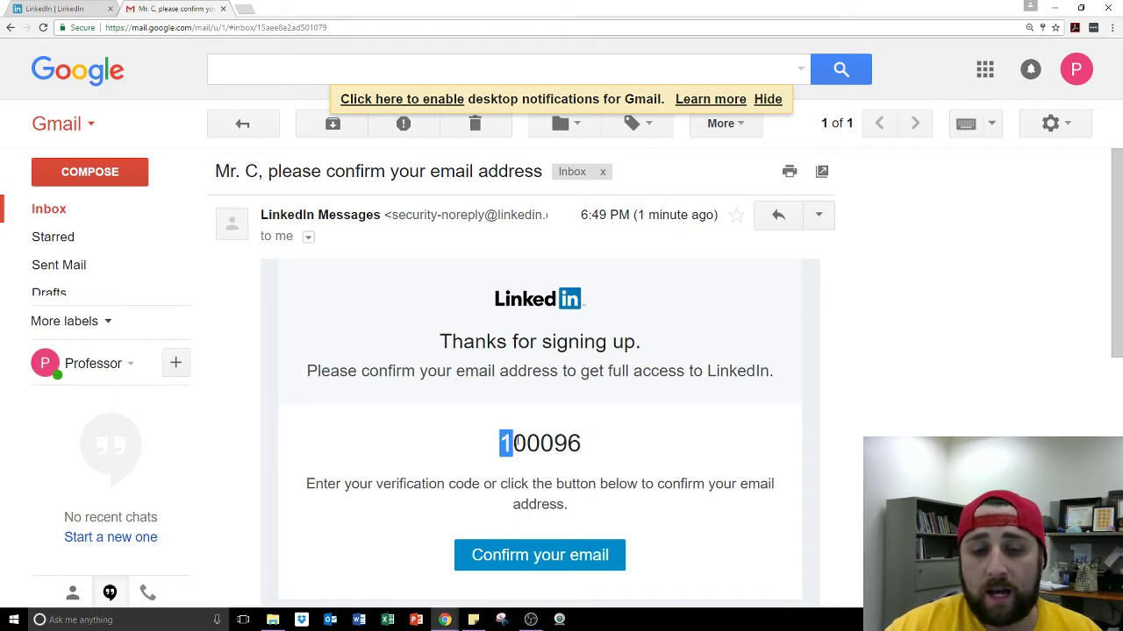
right_click(579, 444)
left_click(596, 453)
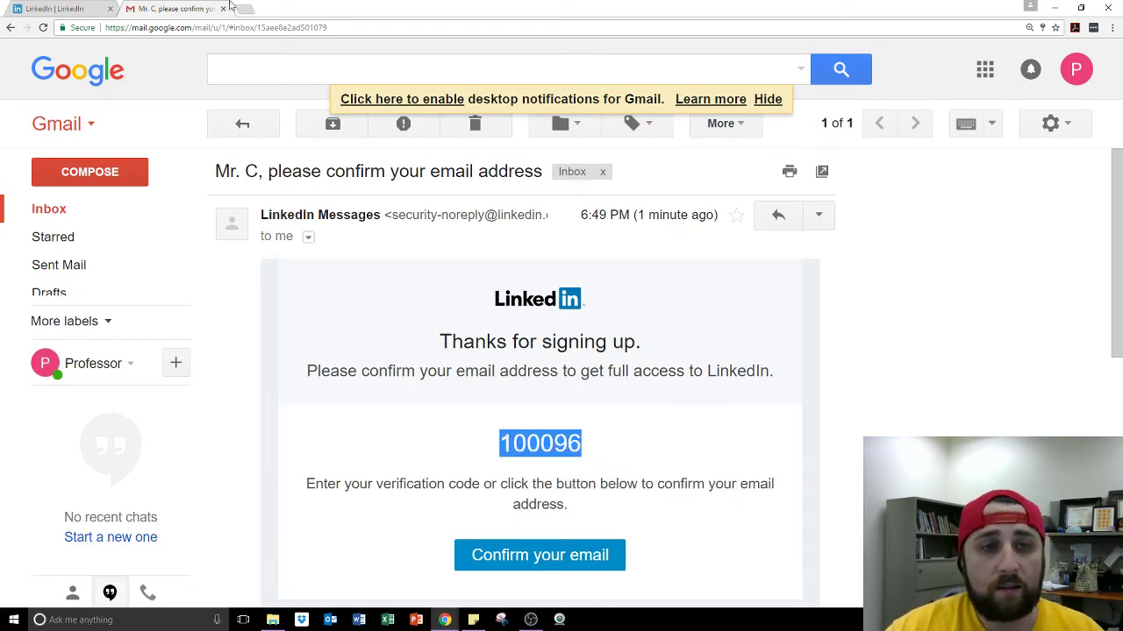
left_click(90, 7)
left_click(487, 427)
right_click(508, 413)
left_click(537, 482)
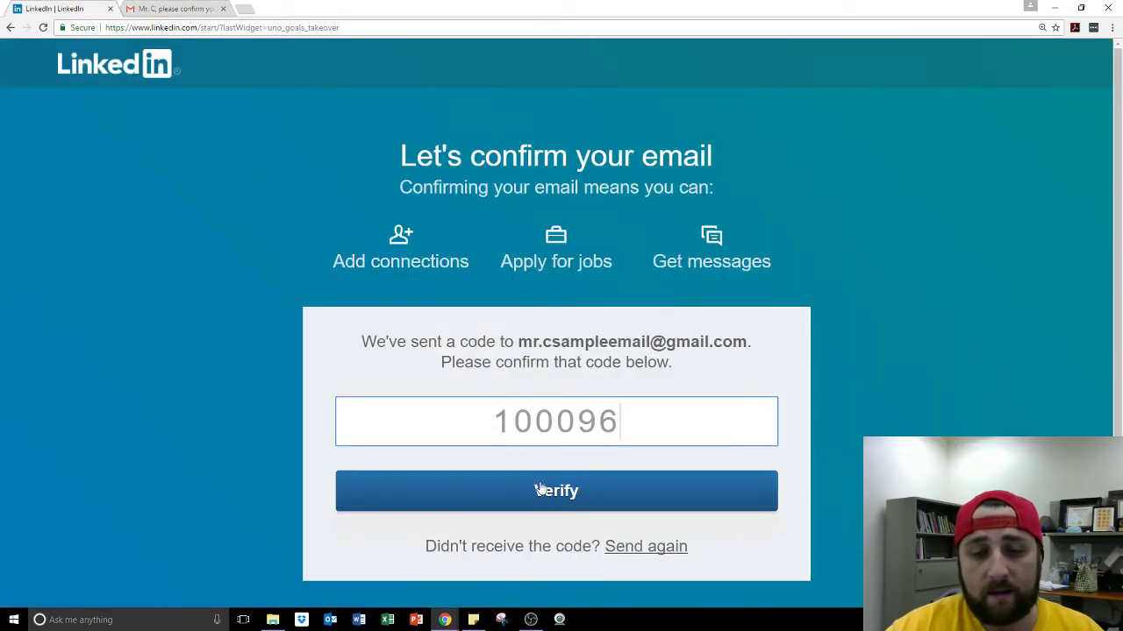
left_click(585, 502)
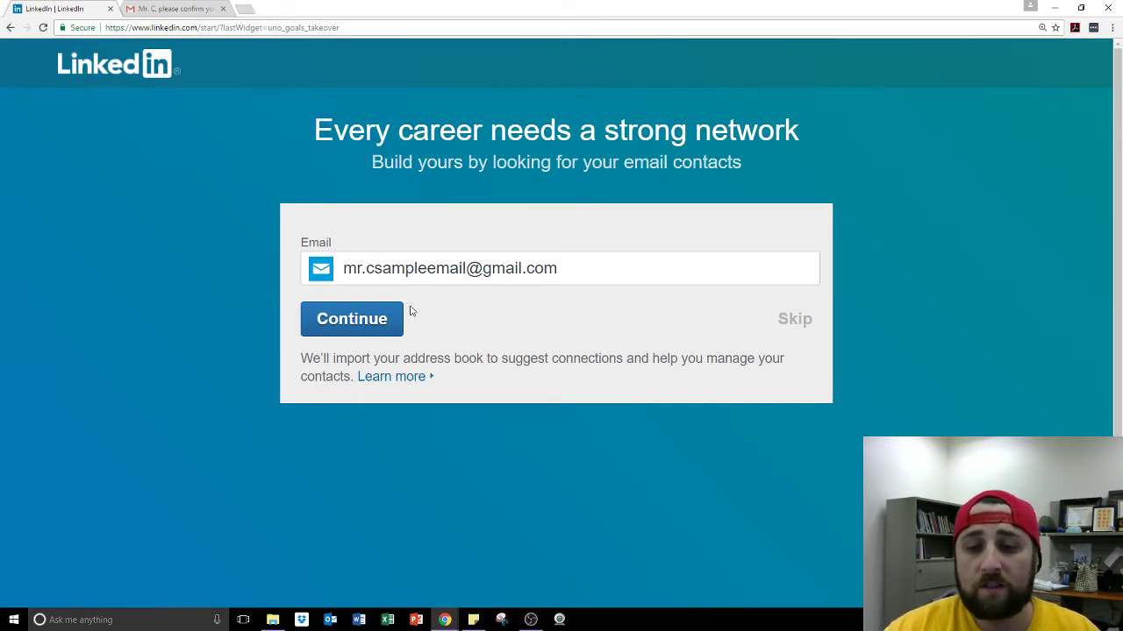
left_click(803, 322)
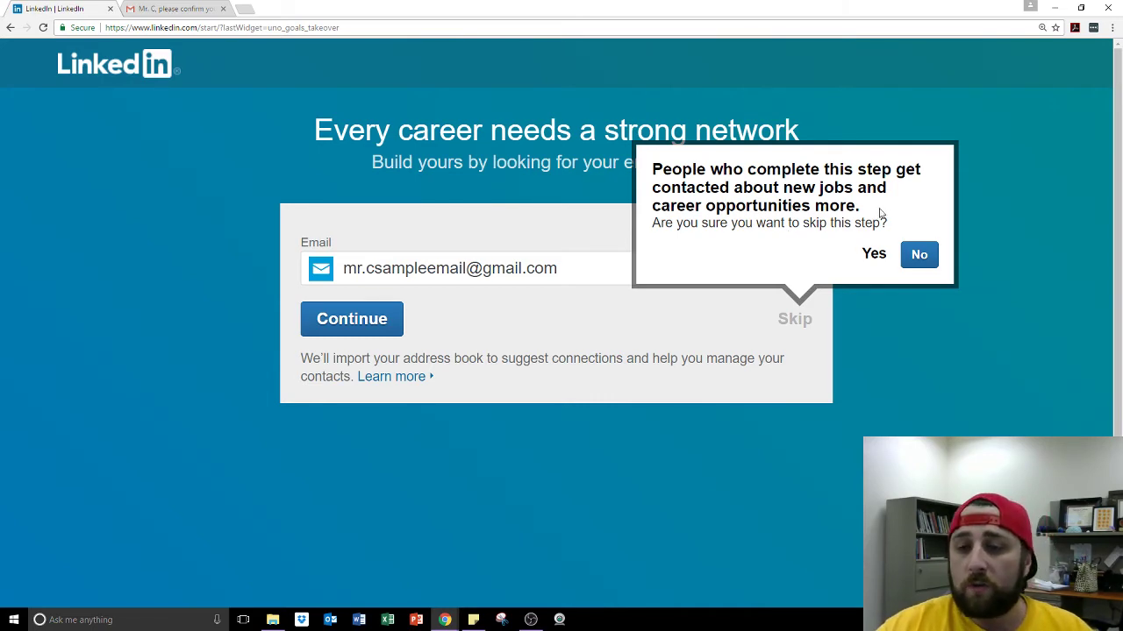
Confirm skipping contact import, browse the suggested connections, and pass on all of them
left_click(874, 254)
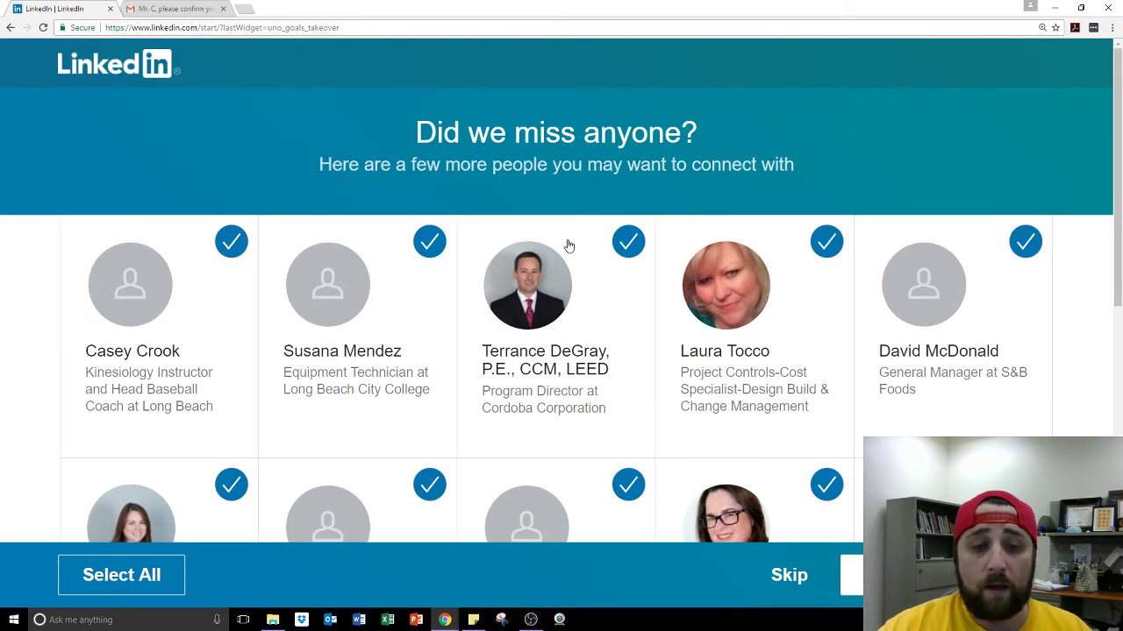
scroll(571, 241, "down", 3)
scroll(571, 241, "down", 2)
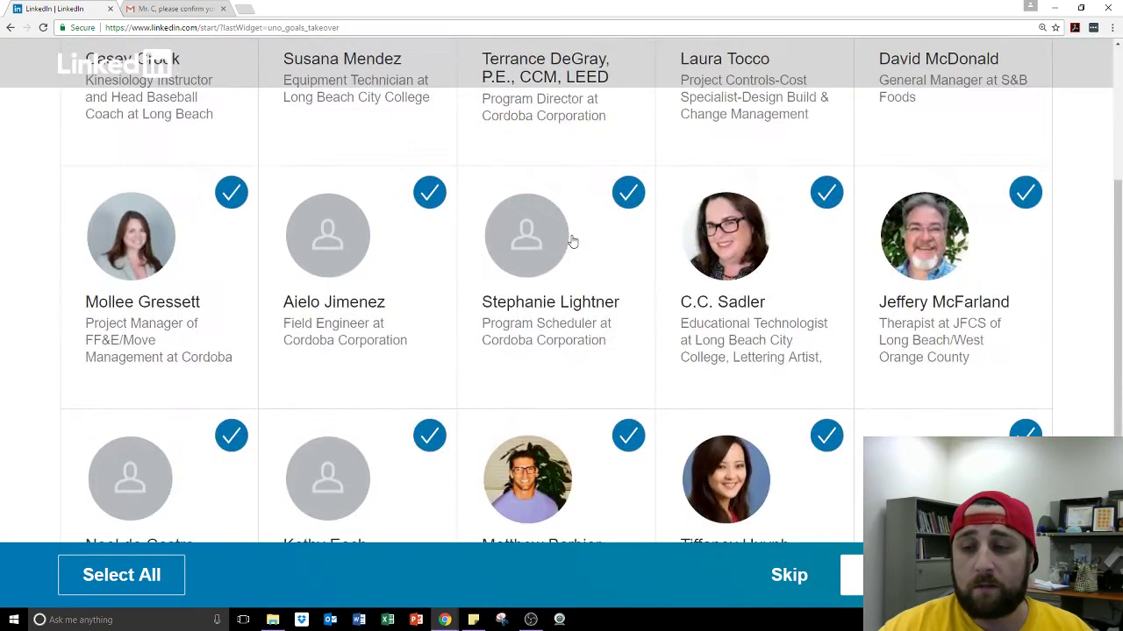
scroll(571, 241, "down", 2)
scroll(571, 241, "down", 2)
scroll(571, 241, "down", 2)
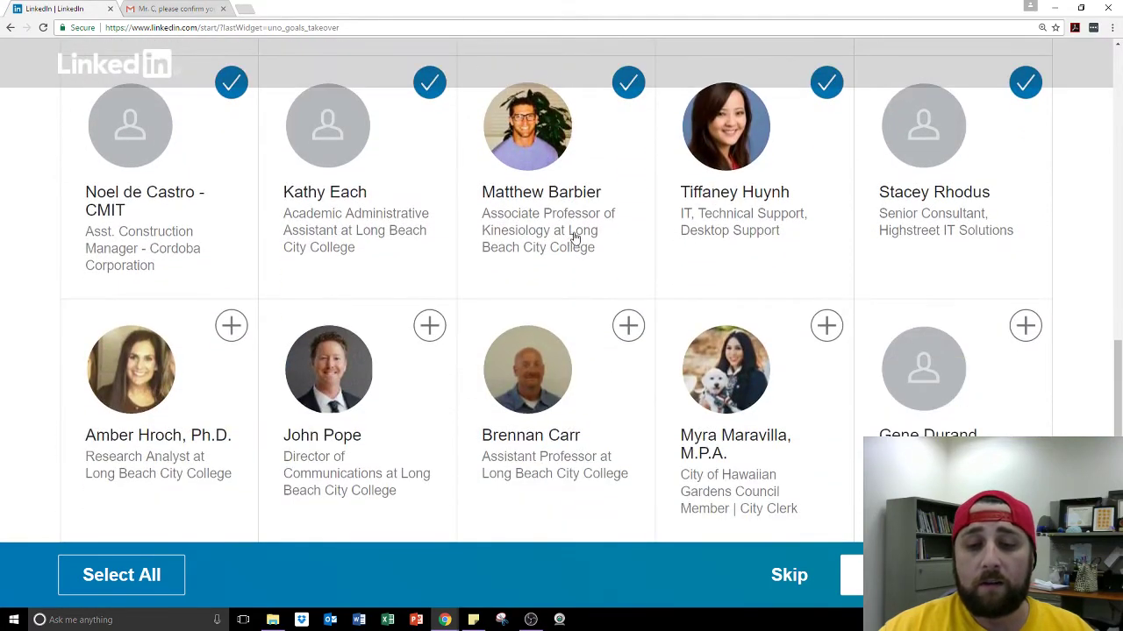
scroll(575, 237, "up", 4)
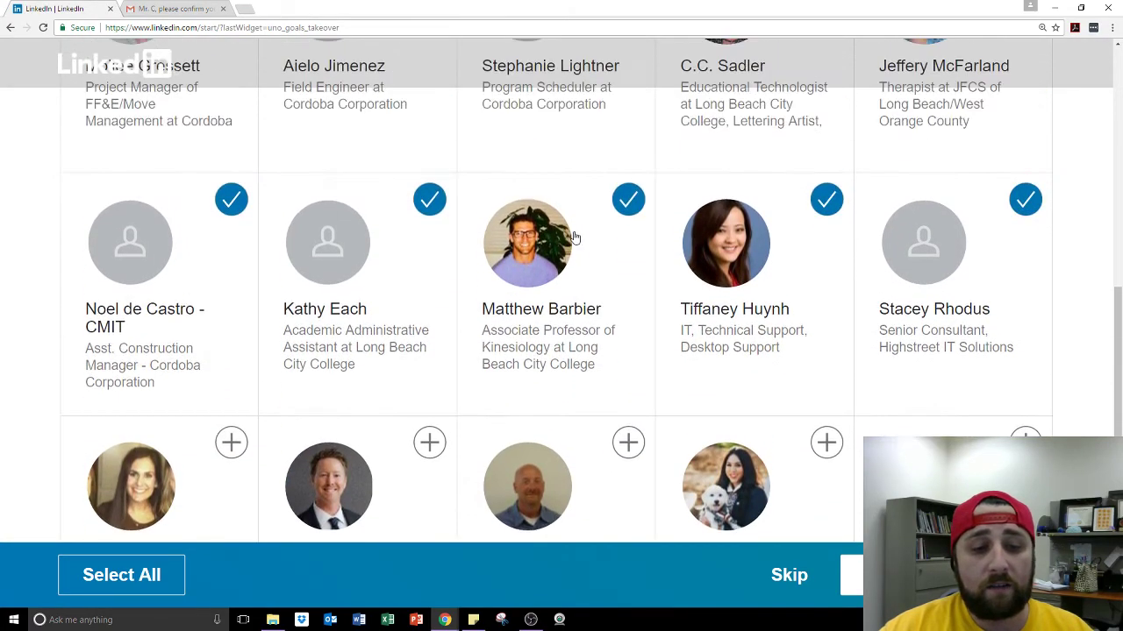
scroll(574, 237, "up", 1)
scroll(575, 237, "up", 4)
scroll(575, 237, "up", 1)
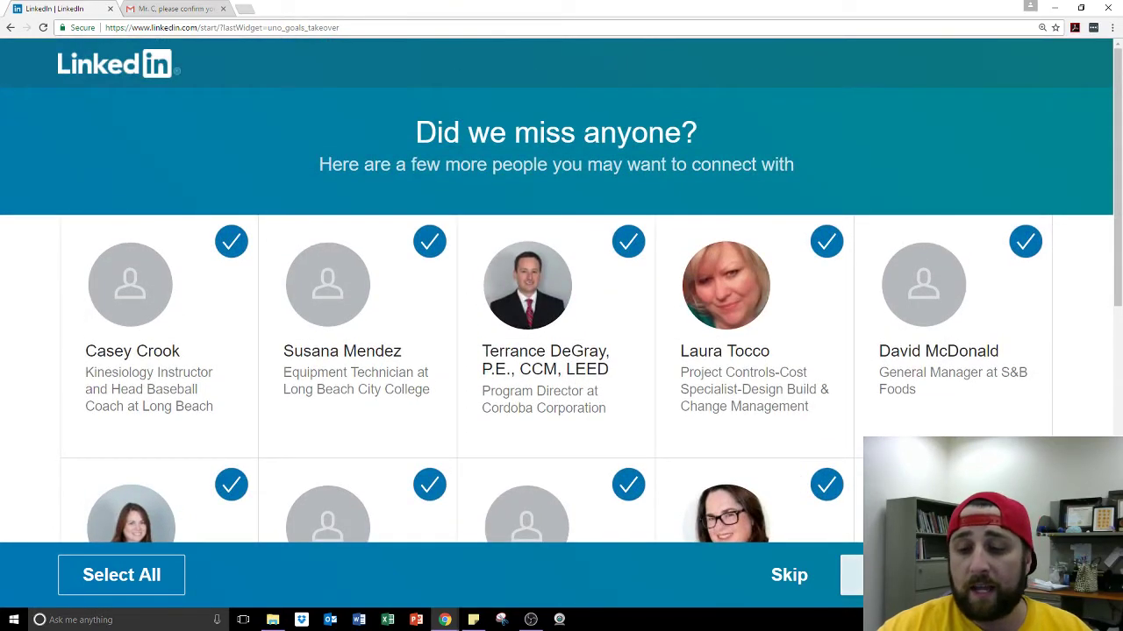
left_click(789, 574)
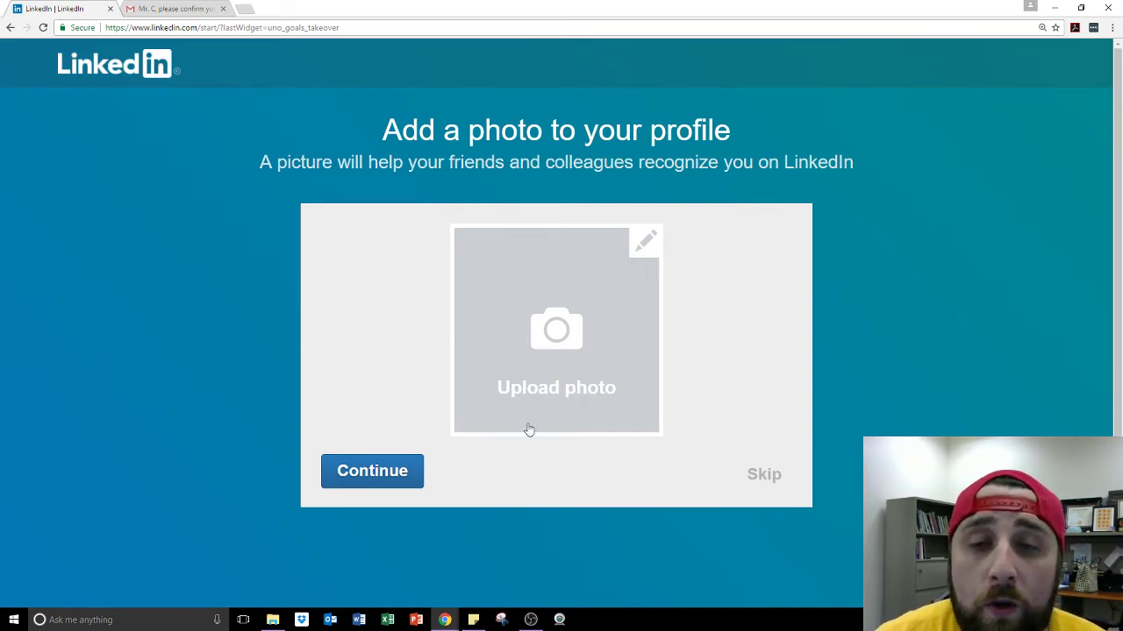
Skip the Add a photo page without uploading a profile photo
left_click(760, 473)
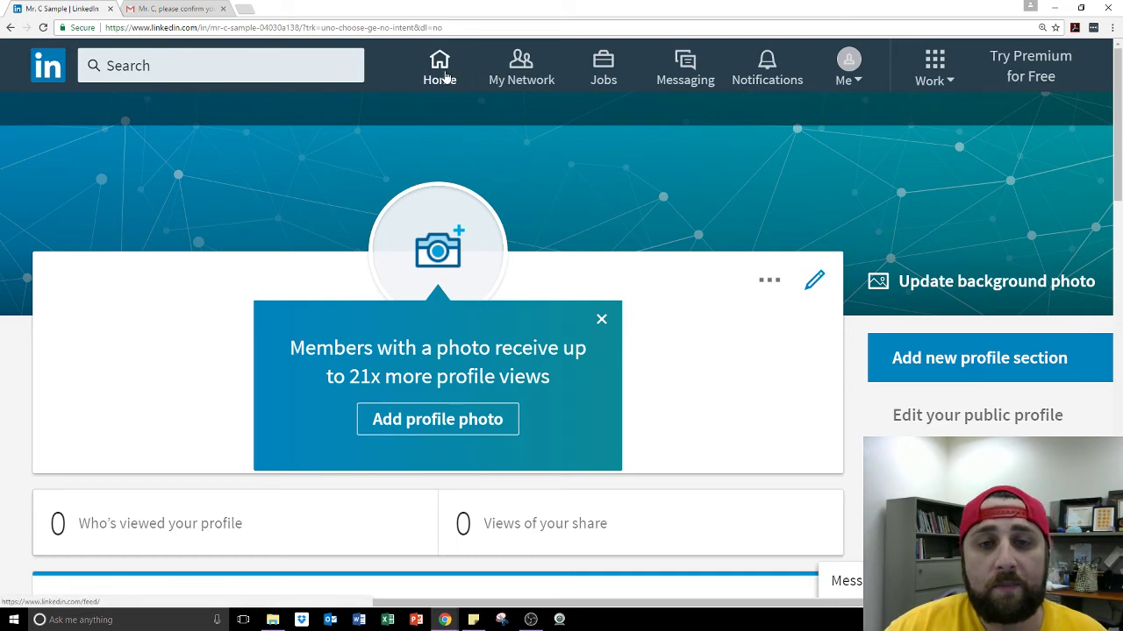
Visit the My Network page, then the Jobs page
left_click(523, 73)
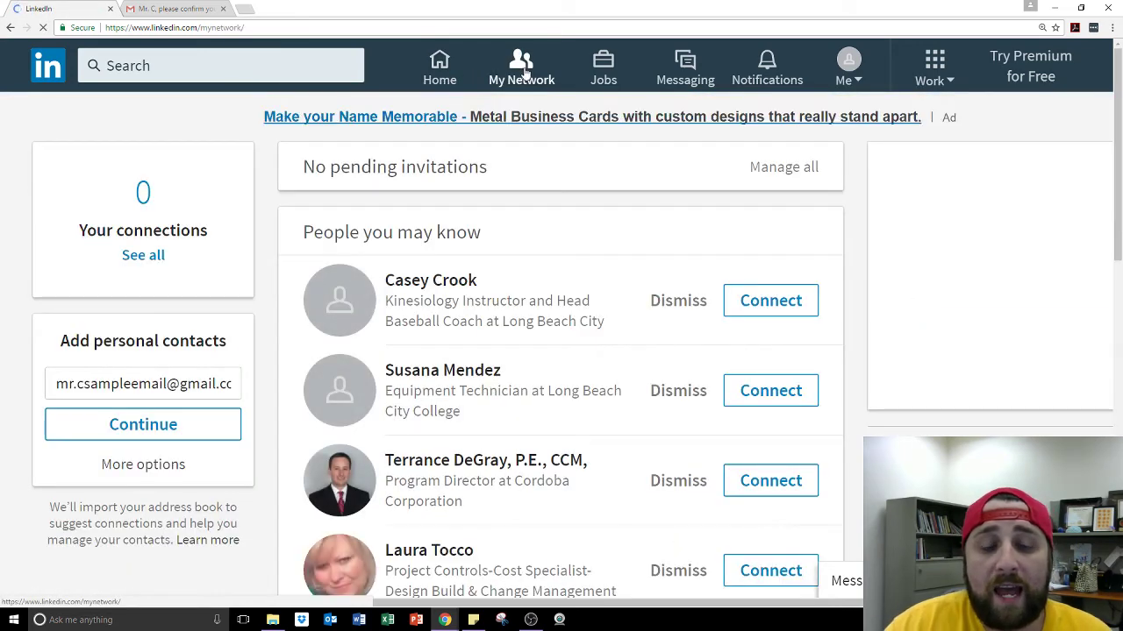
left_click(439, 79)
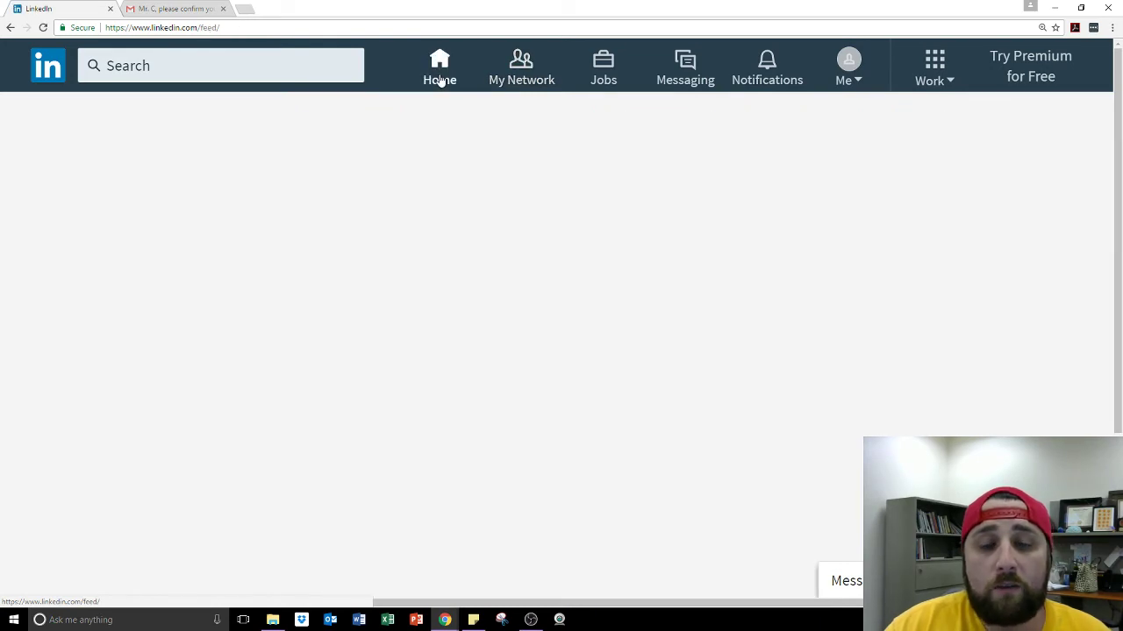
left_click(608, 68)
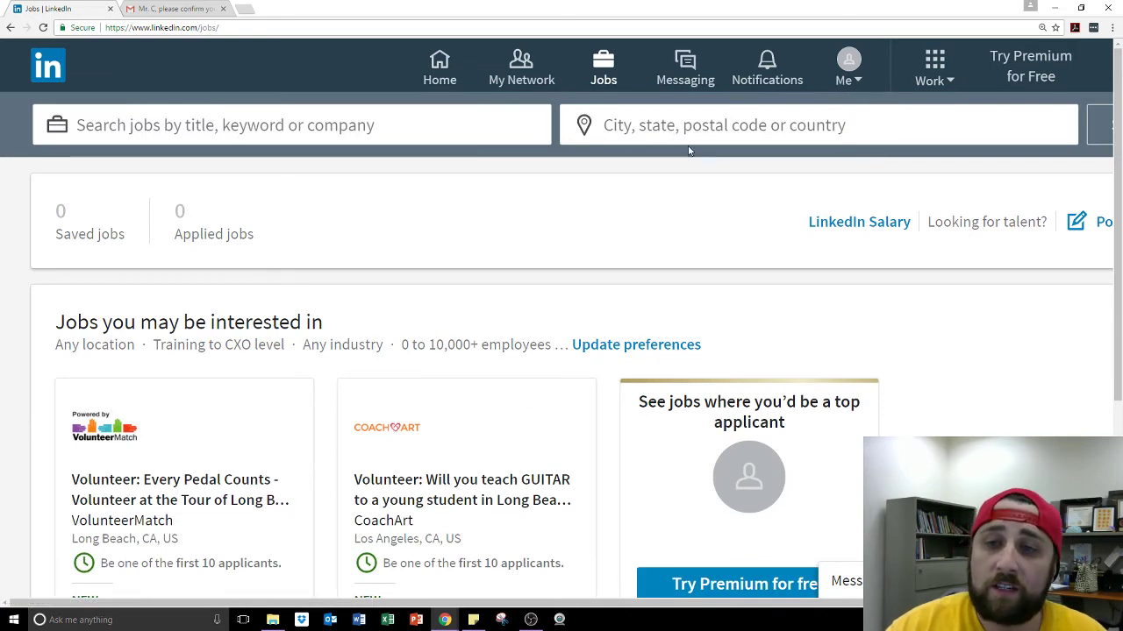
scroll(218, 351, "down", 3)
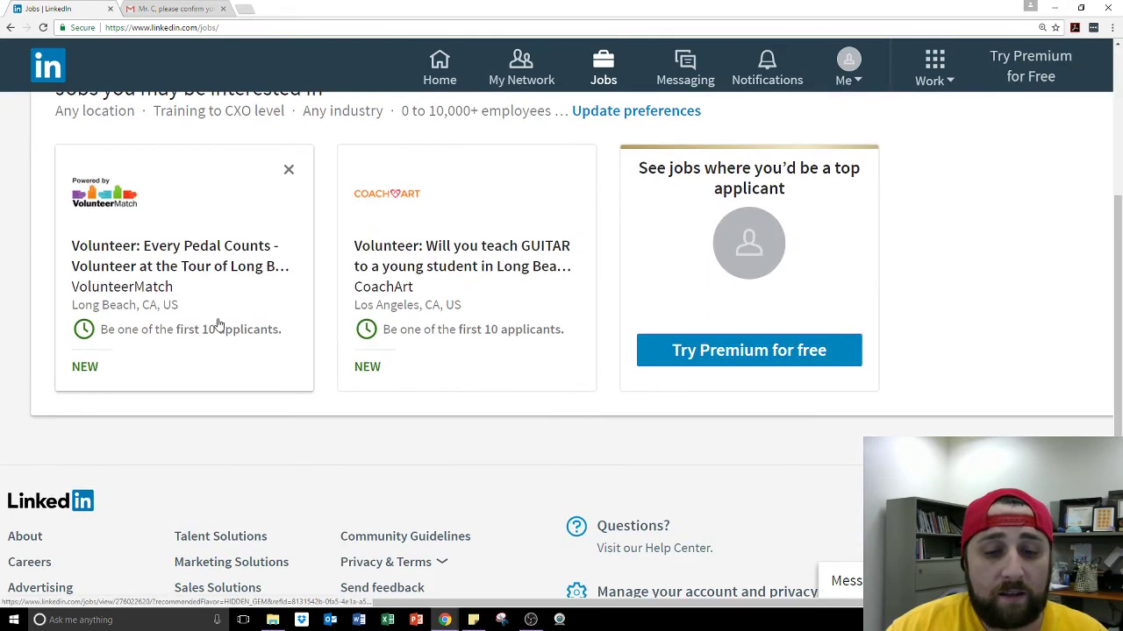
scroll(218, 325, "up", 3)
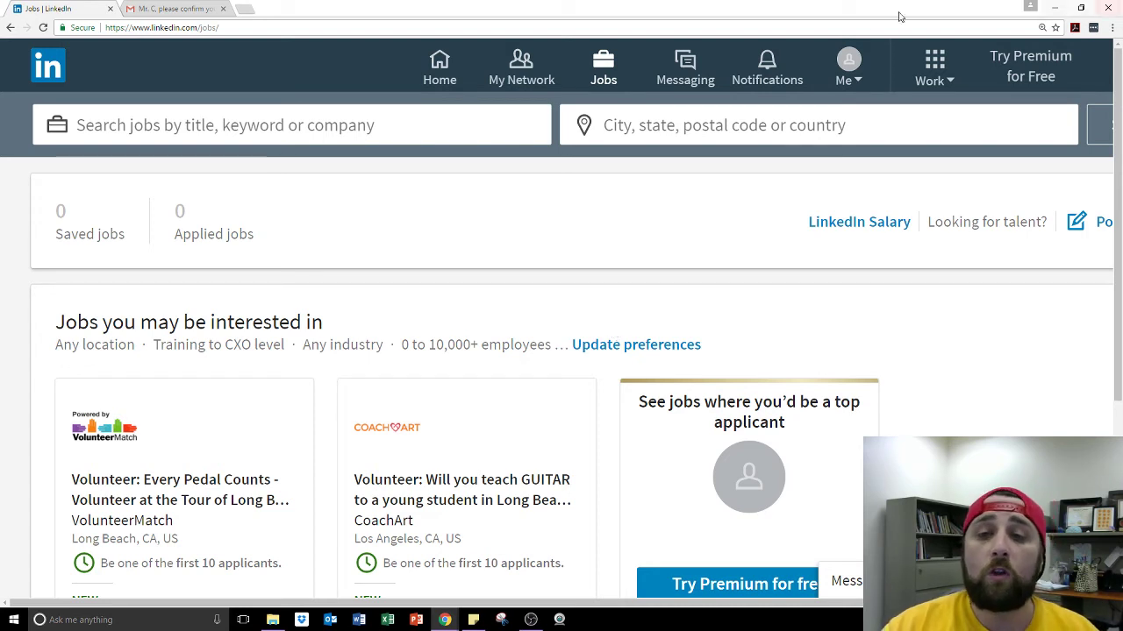
Check Messaging and Notifications, then return to the home feed
left_click(688, 77)
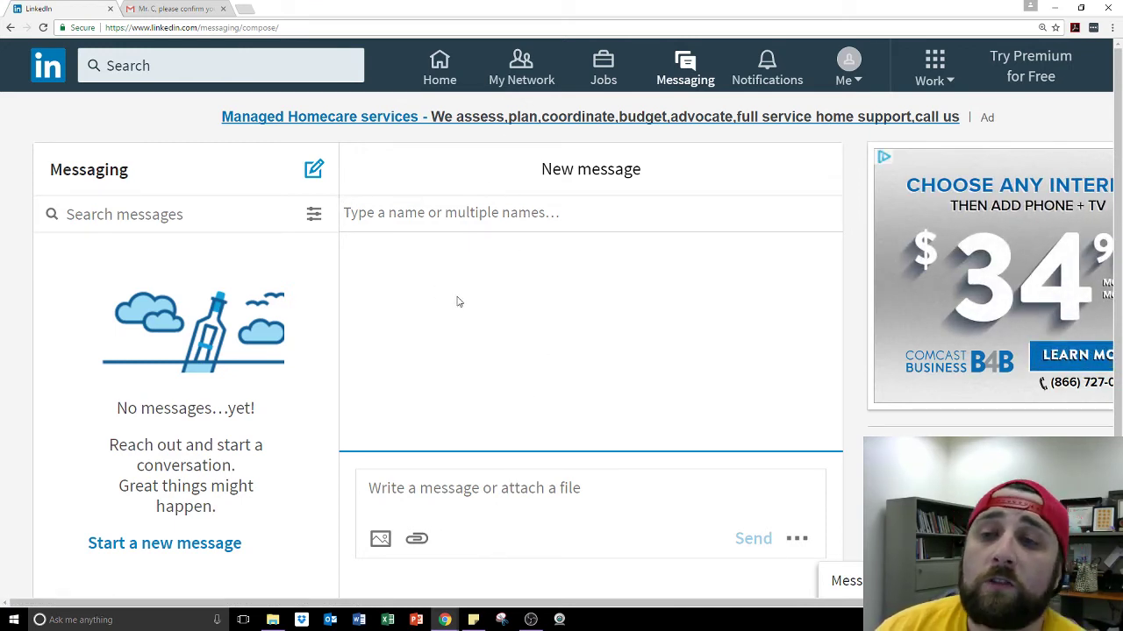
left_click(762, 79)
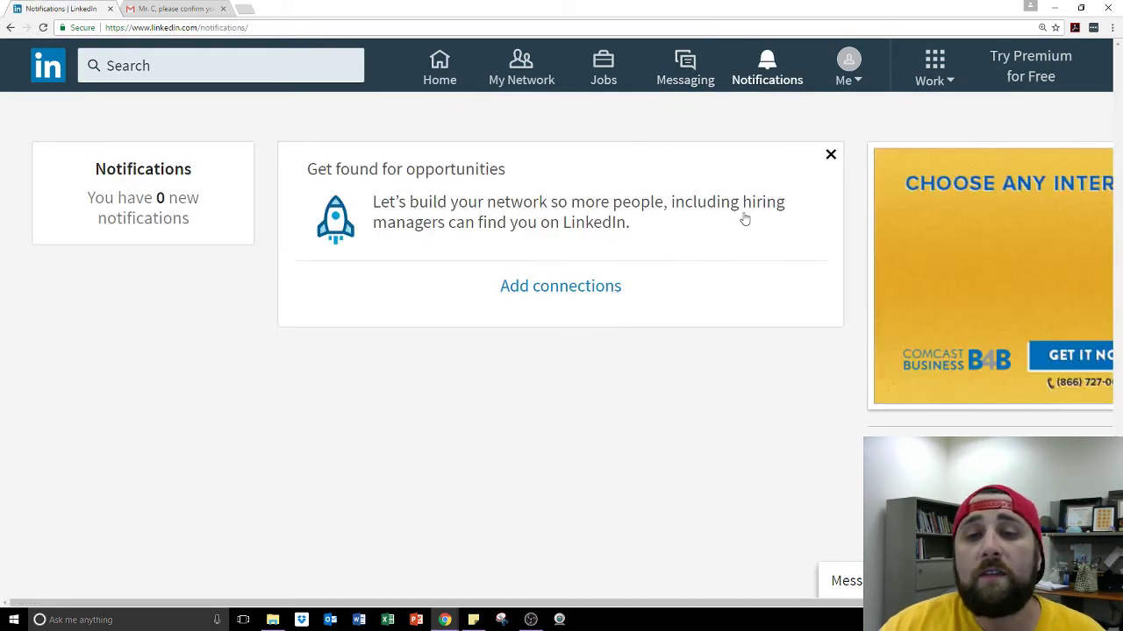
left_click(446, 82)
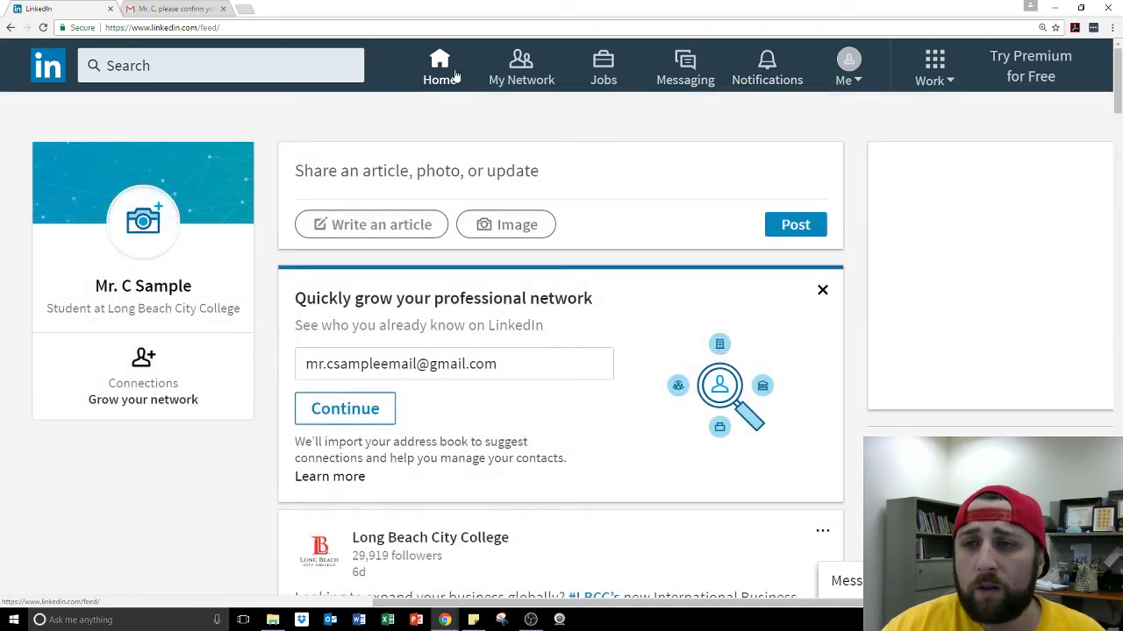
left_click(854, 66)
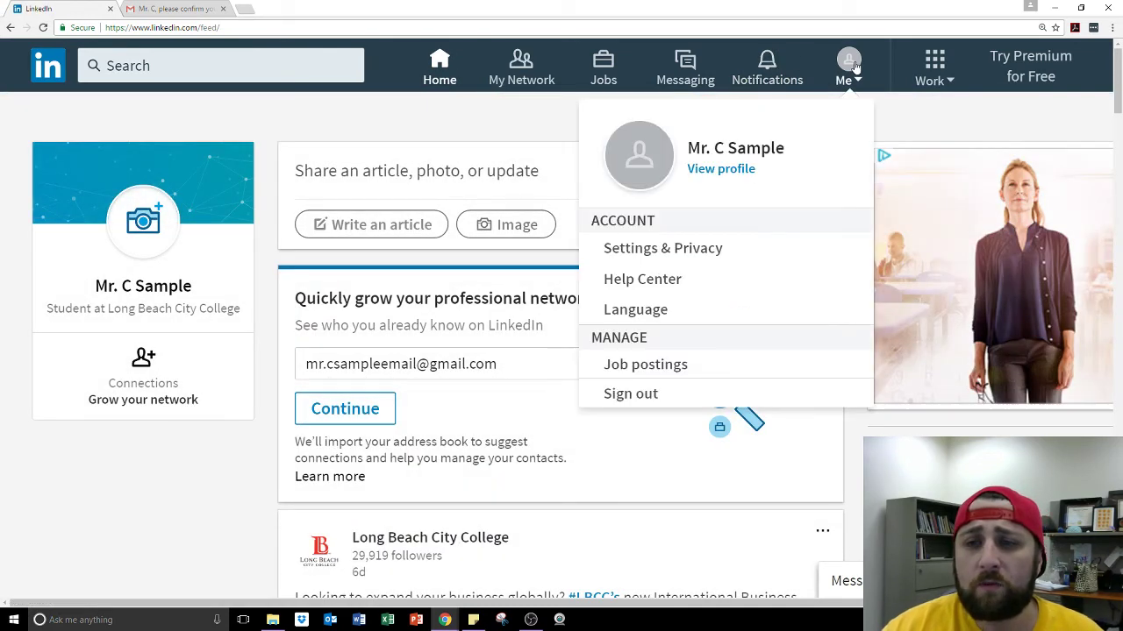
left_click(728, 169)
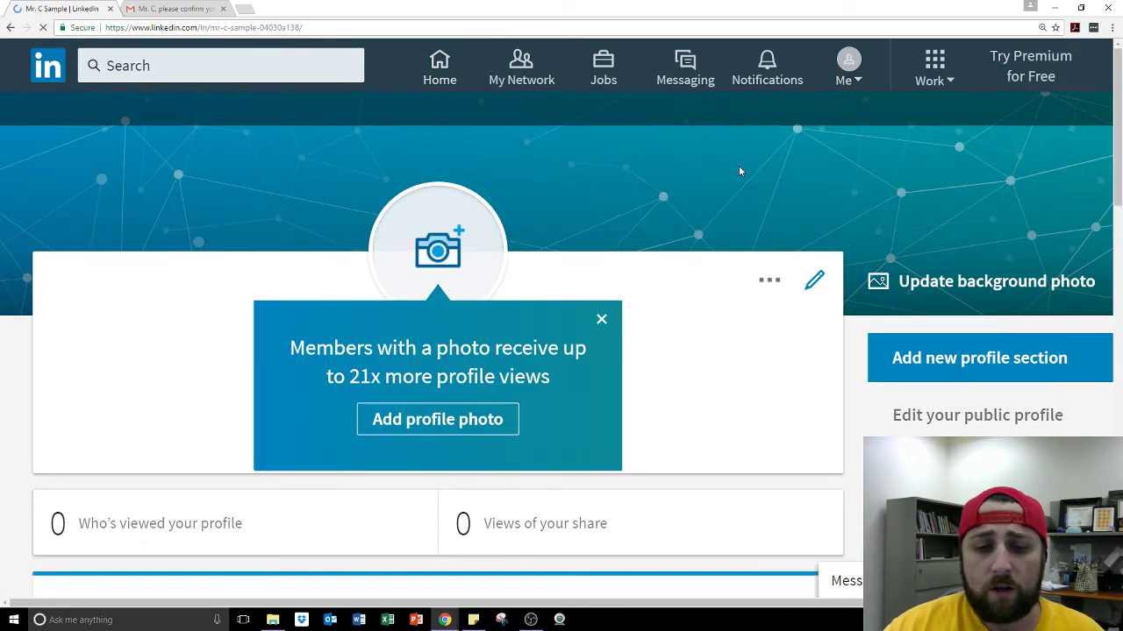
scroll(826, 222, "down", 3)
scroll(826, 231, "down", 1)
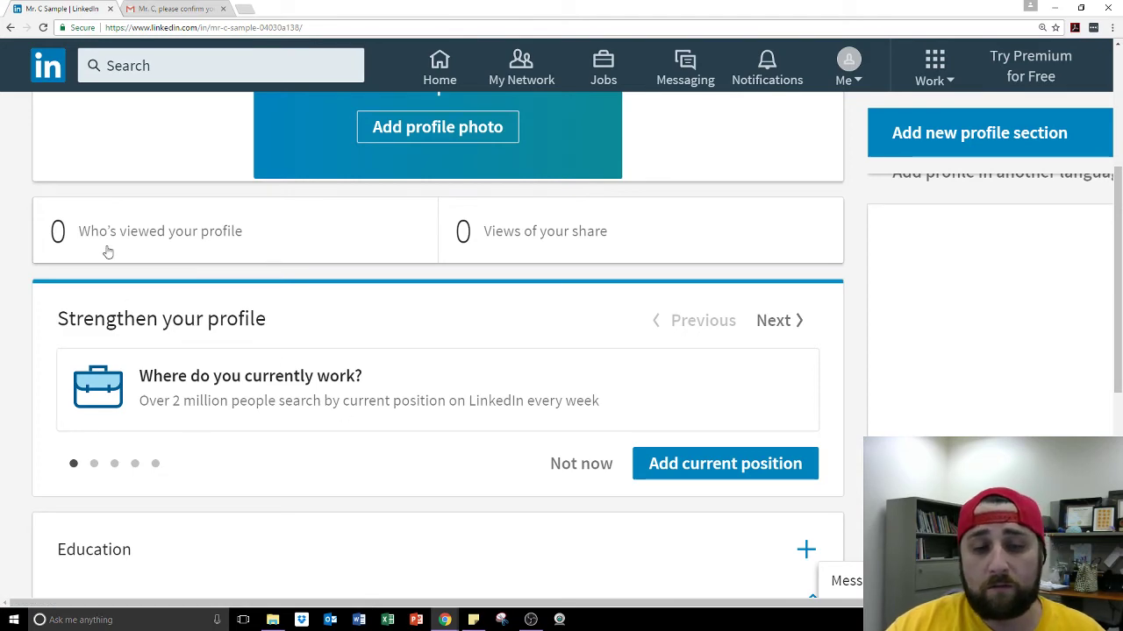
scroll(357, 394, "down", 3)
scroll(356, 398, "up", 3)
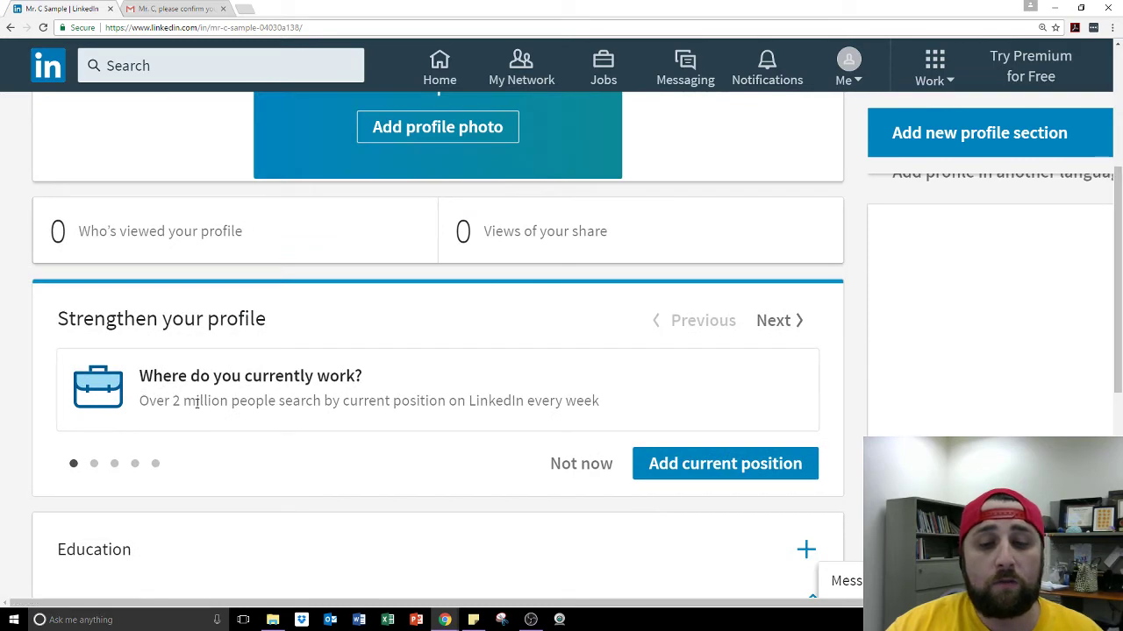
scroll(196, 403, "up", 3)
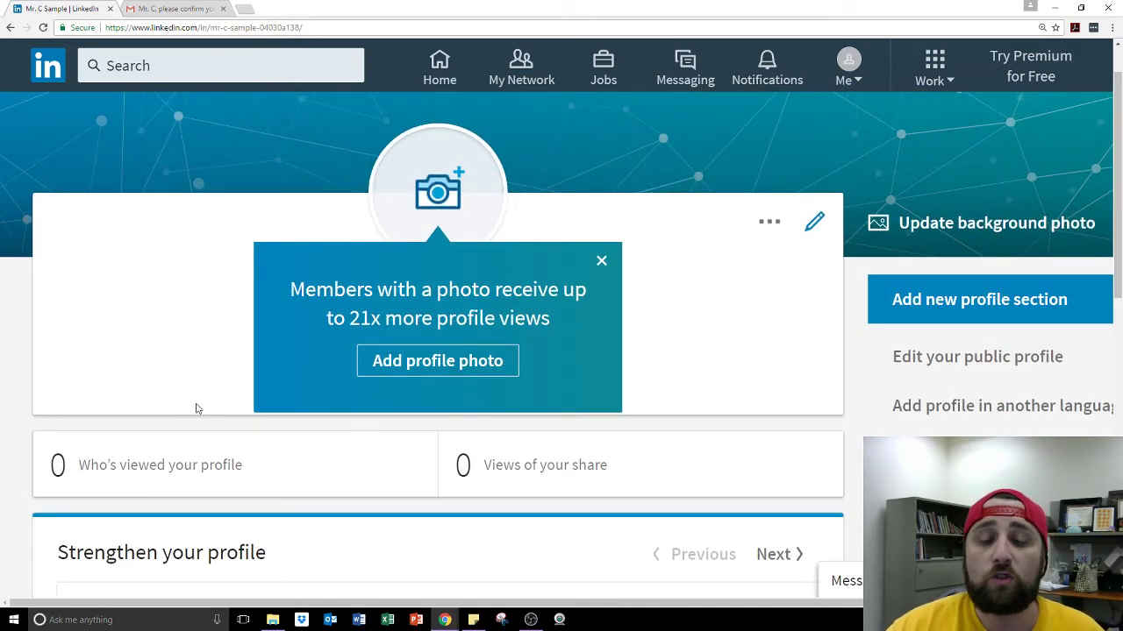
scroll(612, 313, "down", 4)
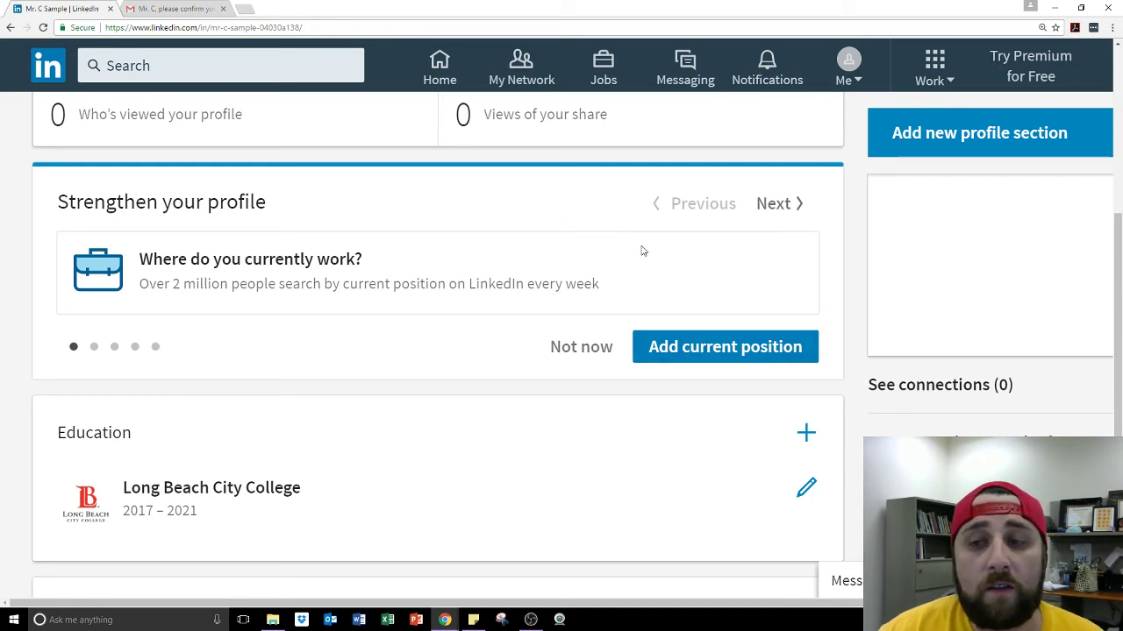
scroll(715, 338, "down", 2)
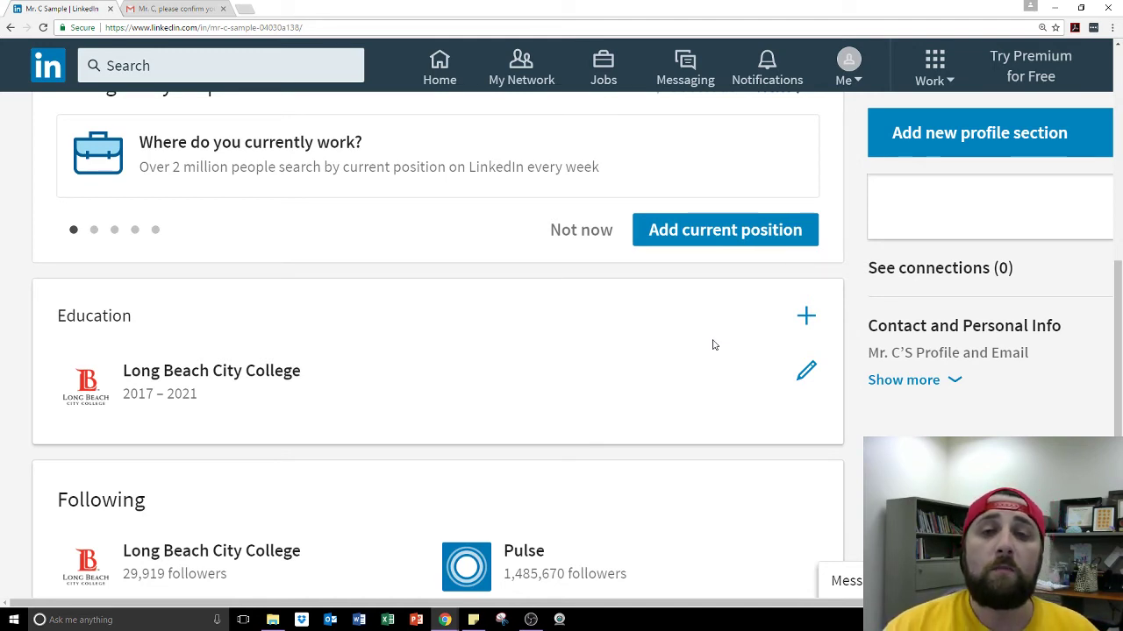
scroll(712, 345, "up", 2)
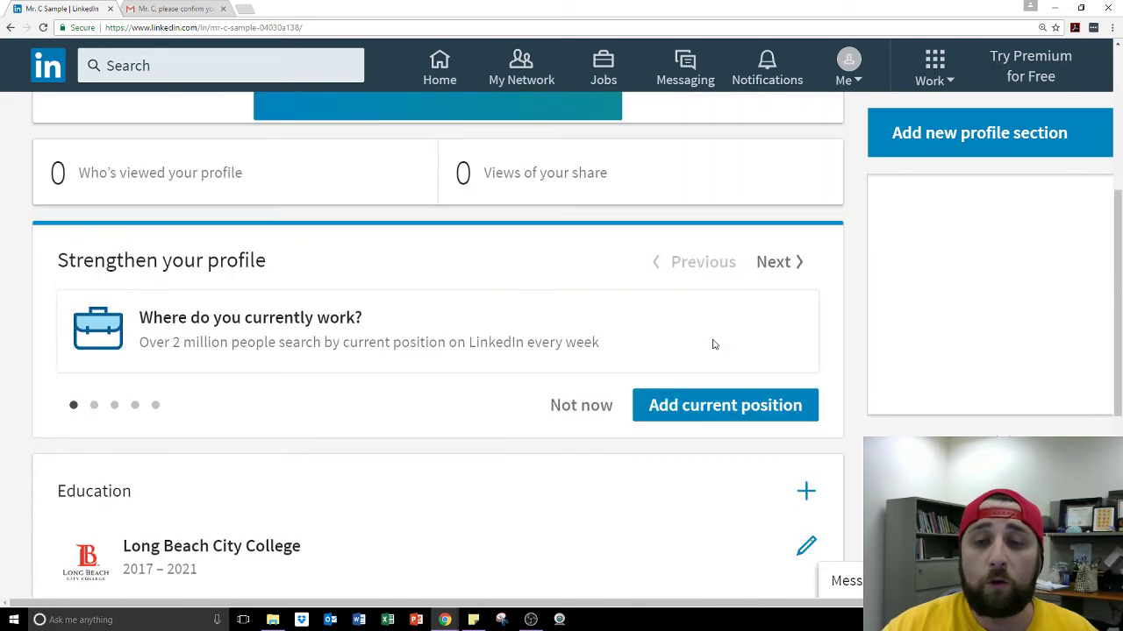
scroll(713, 345, "up", 3)
scroll(712, 344, "up", 2)
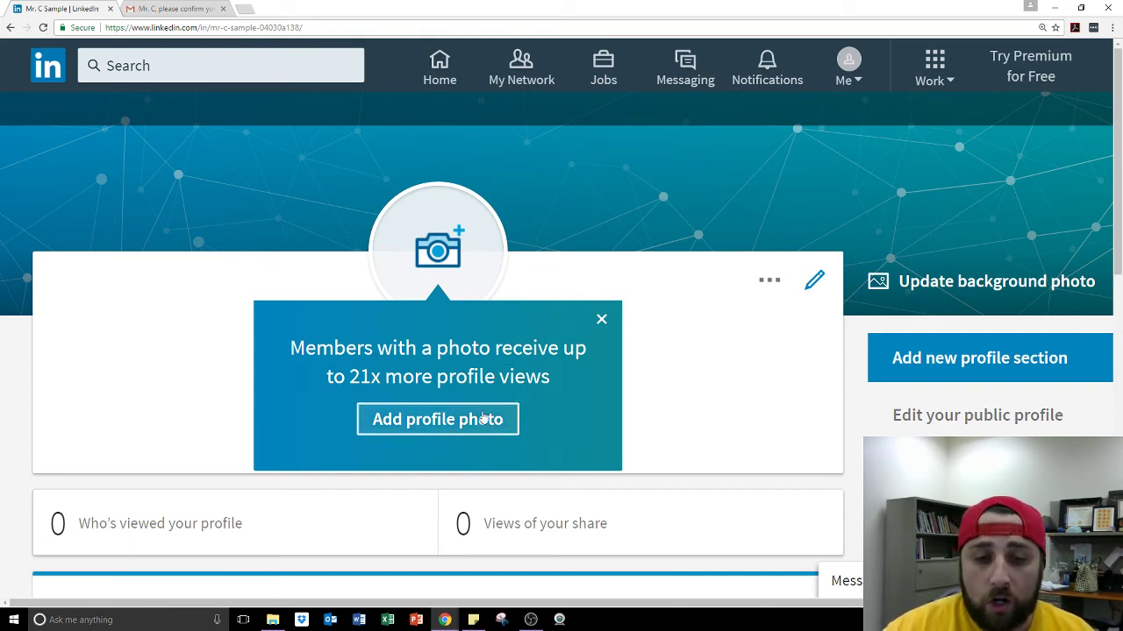
left_click(824, 282)
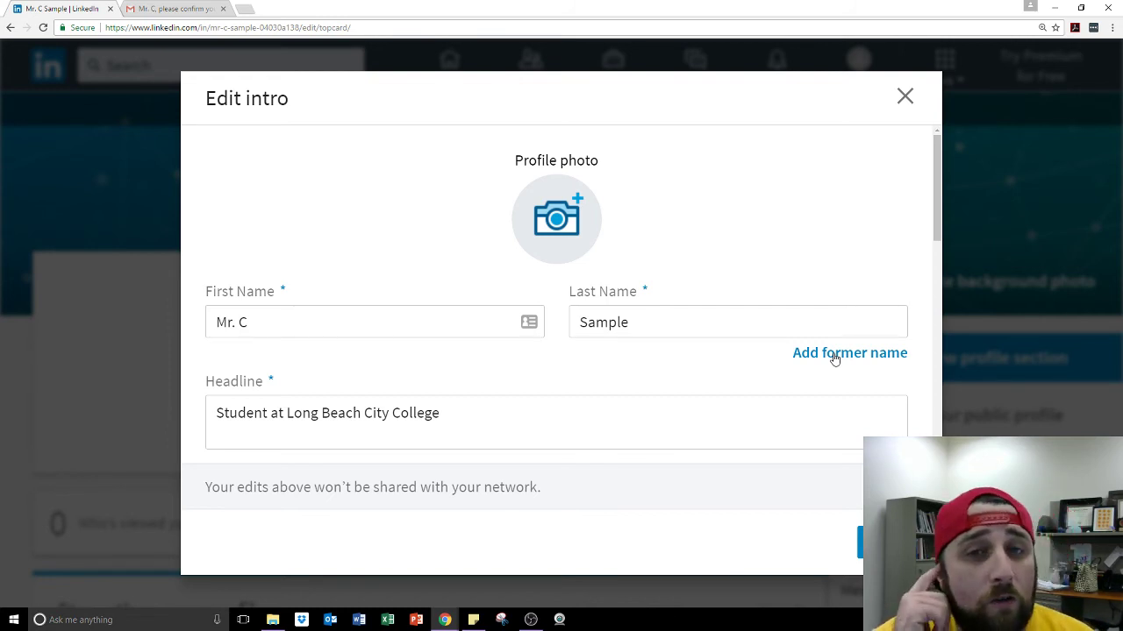
left_click(384, 435)
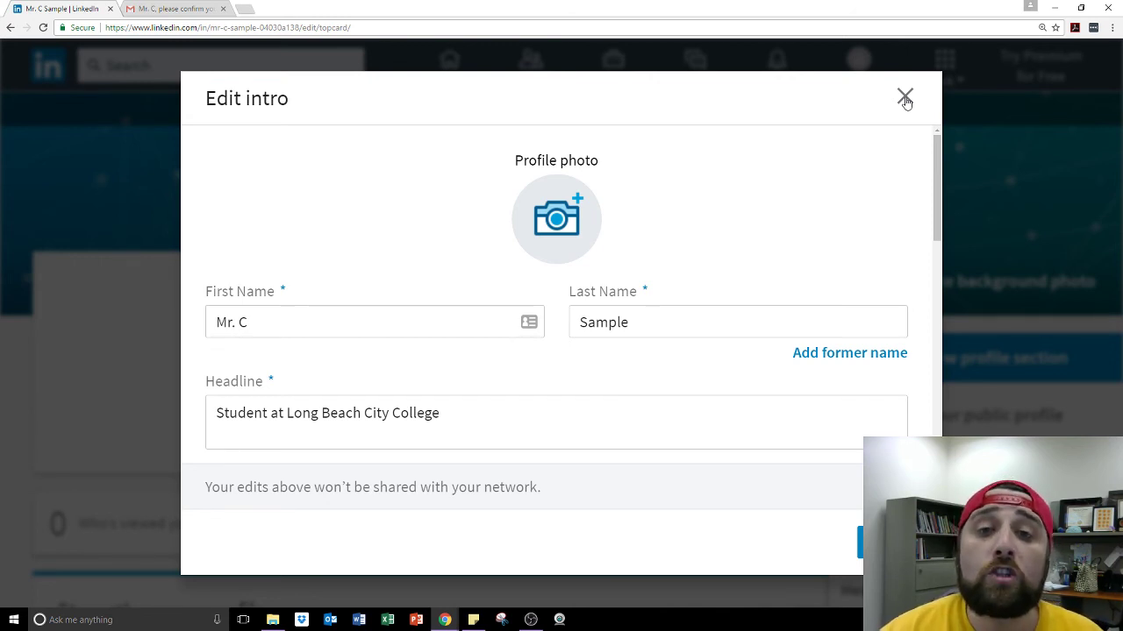
left_click(905, 98)
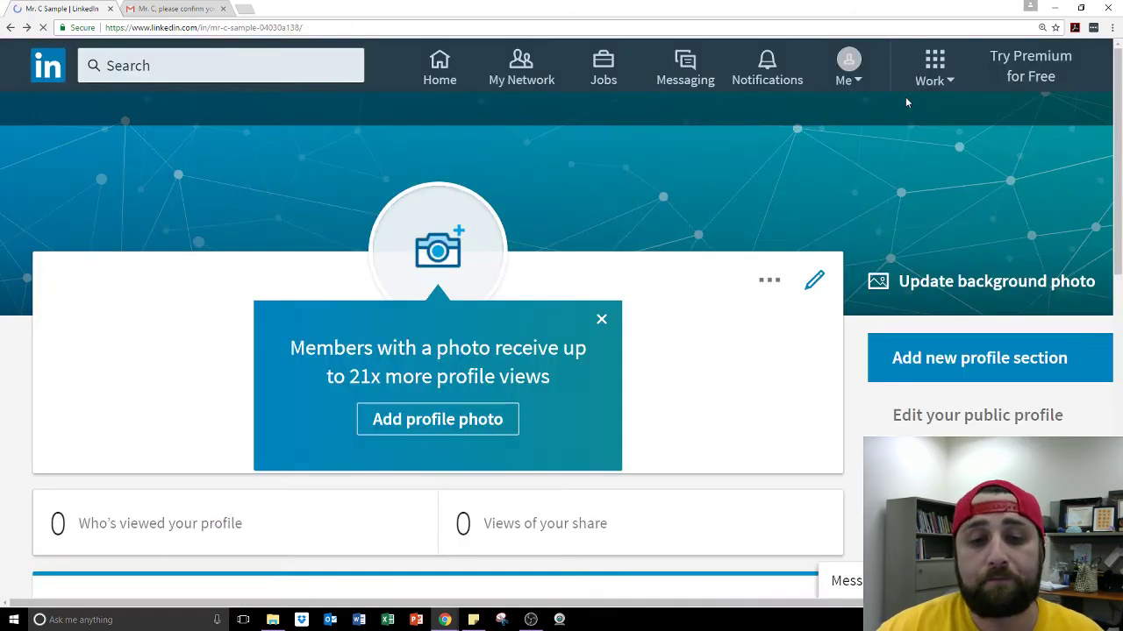
scroll(605, 325, "down", 3)
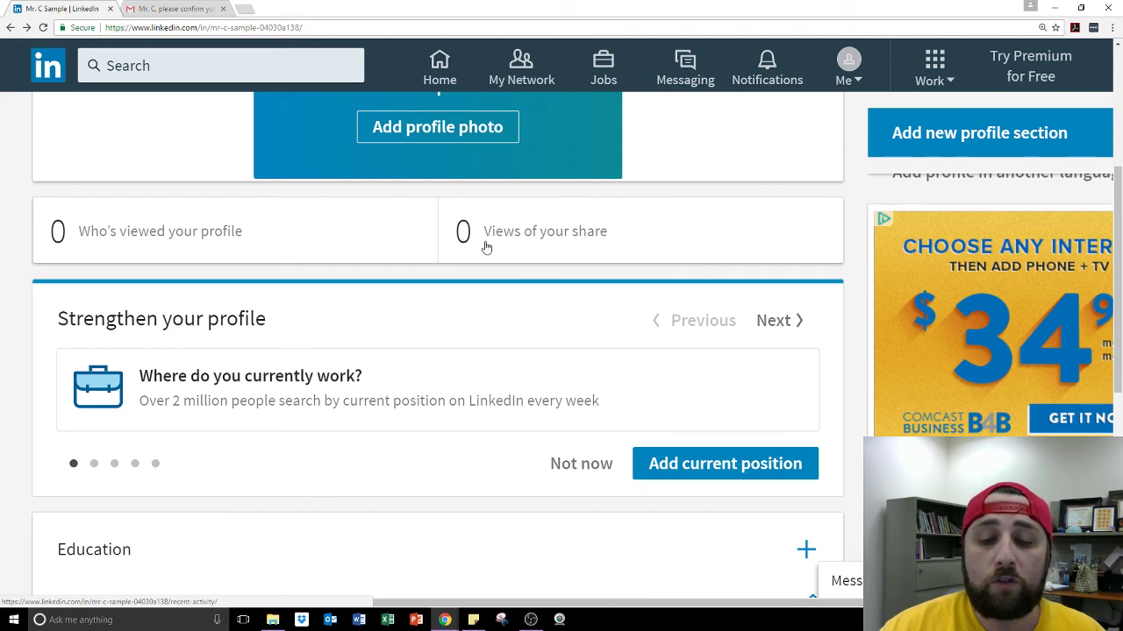
scroll(714, 299, "down", 3)
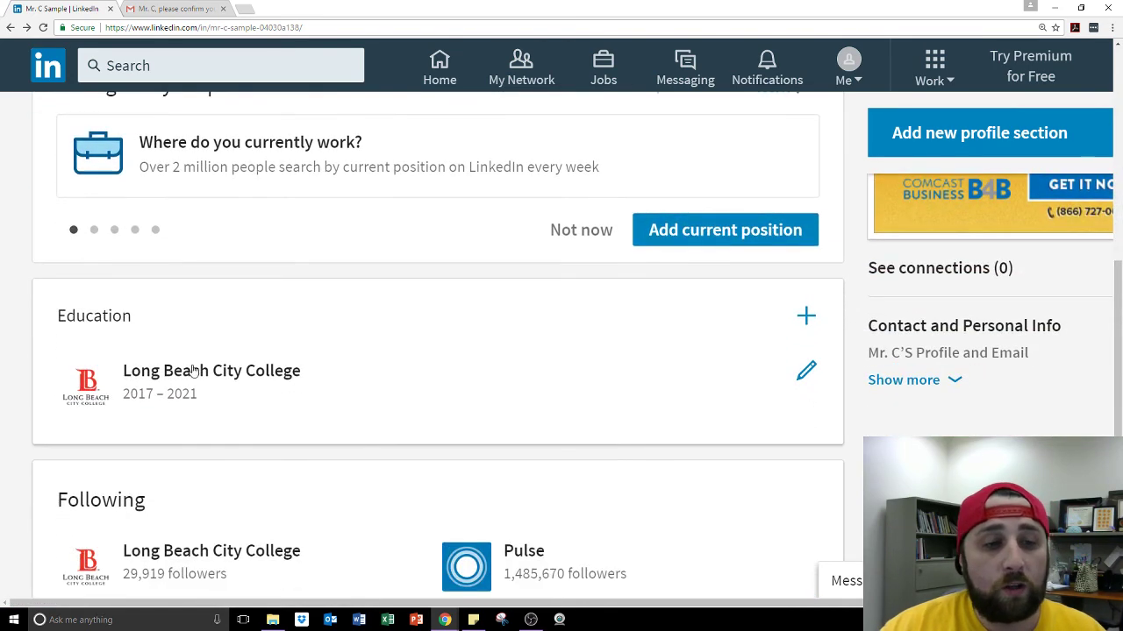
left_click(806, 318)
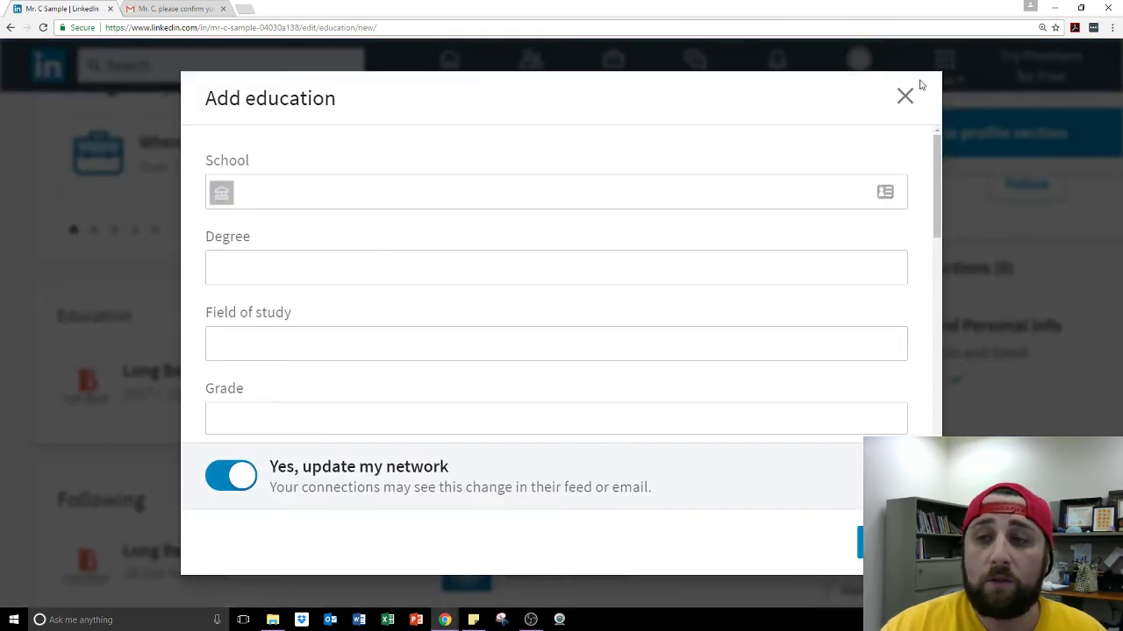
left_click(908, 100)
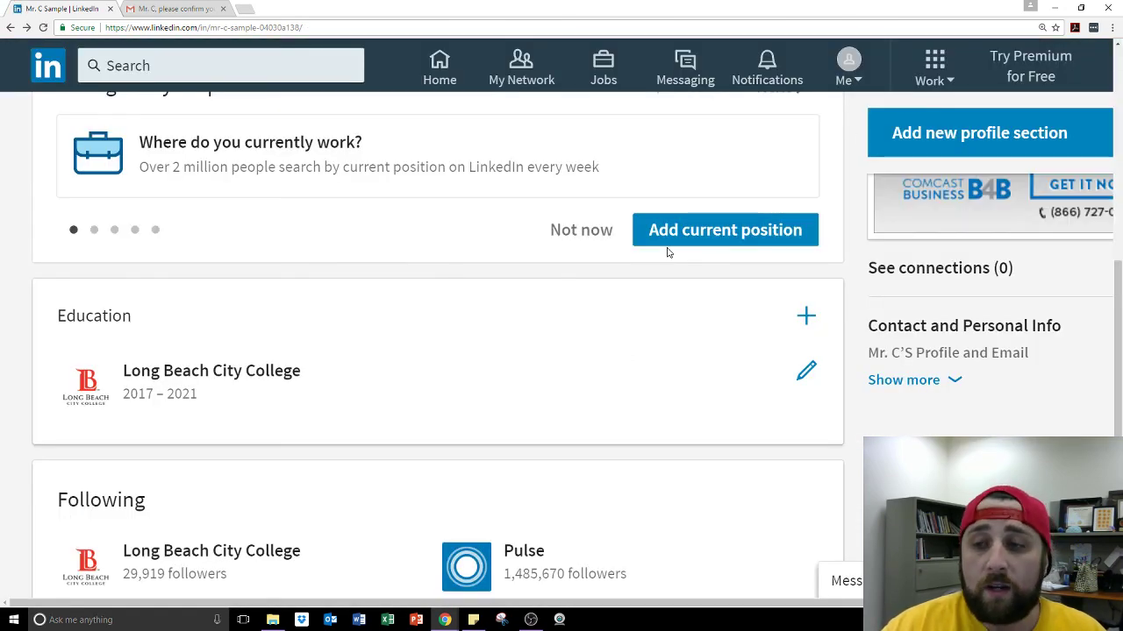
scroll(669, 251, "down", 2)
scroll(668, 251, "down", 1)
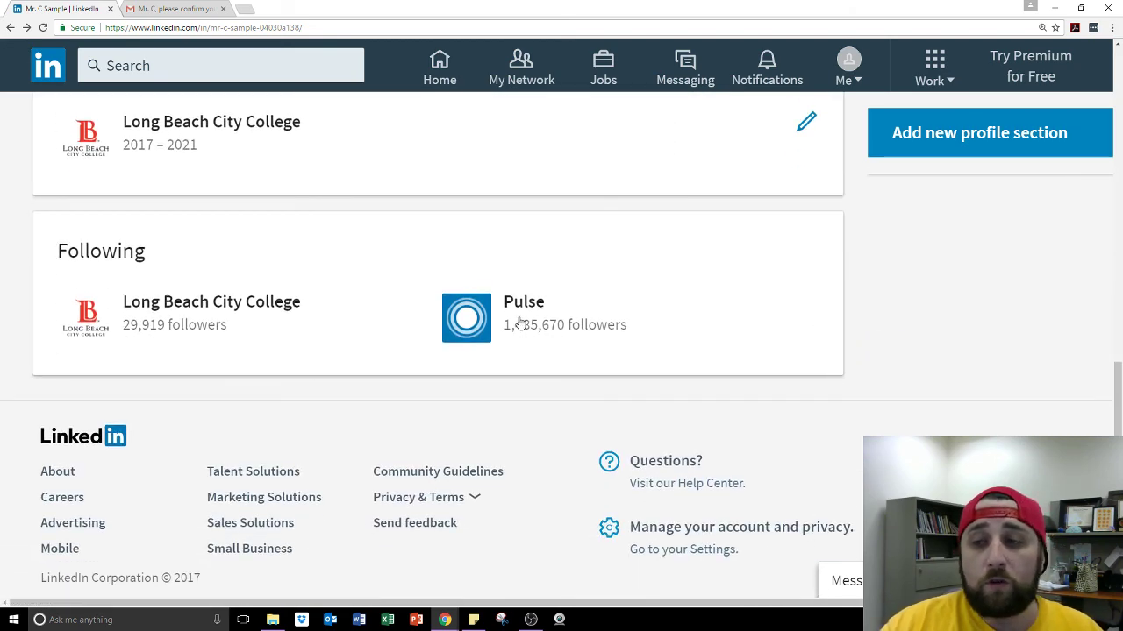
scroll(520, 324, "up", 6)
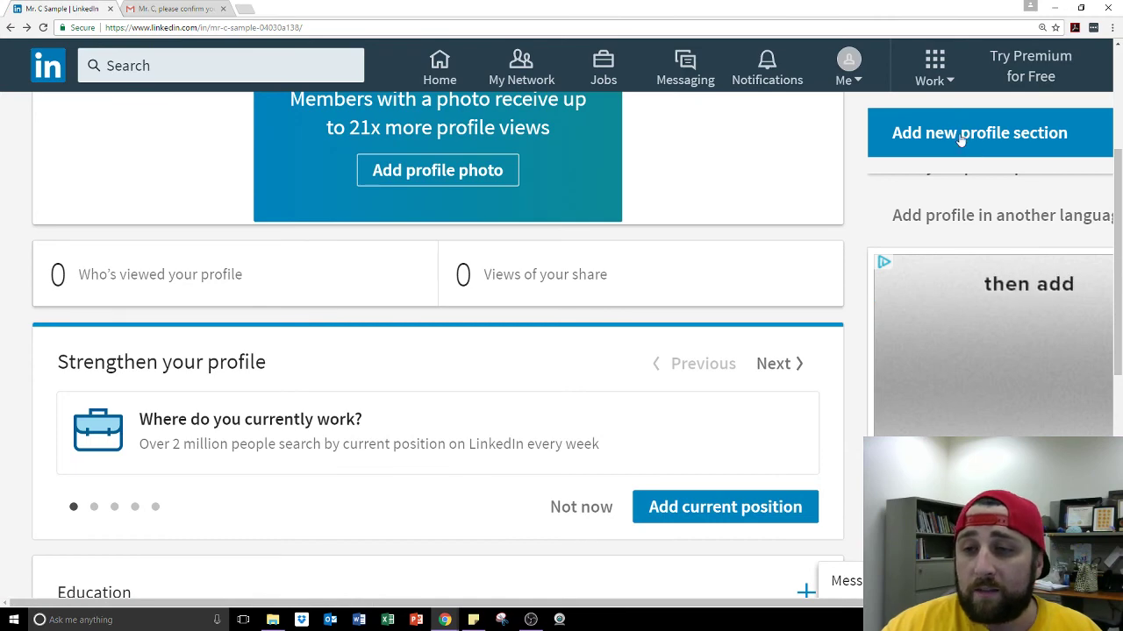
scroll(956, 140, "up", 2)
scroll(789, 289, "down", 2)
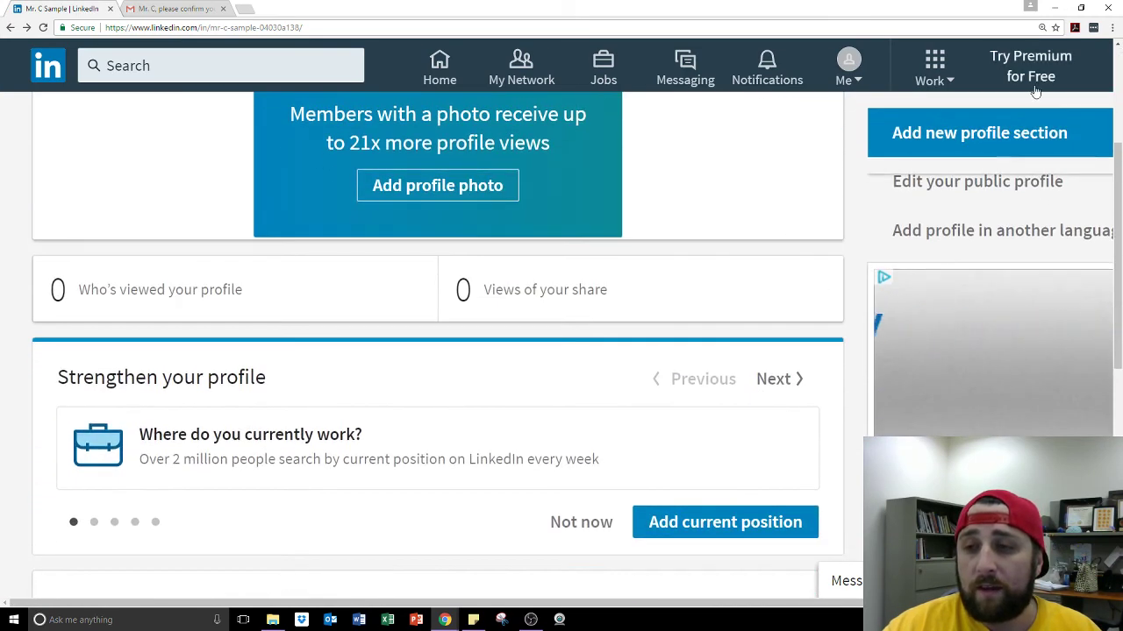
left_click(991, 136)
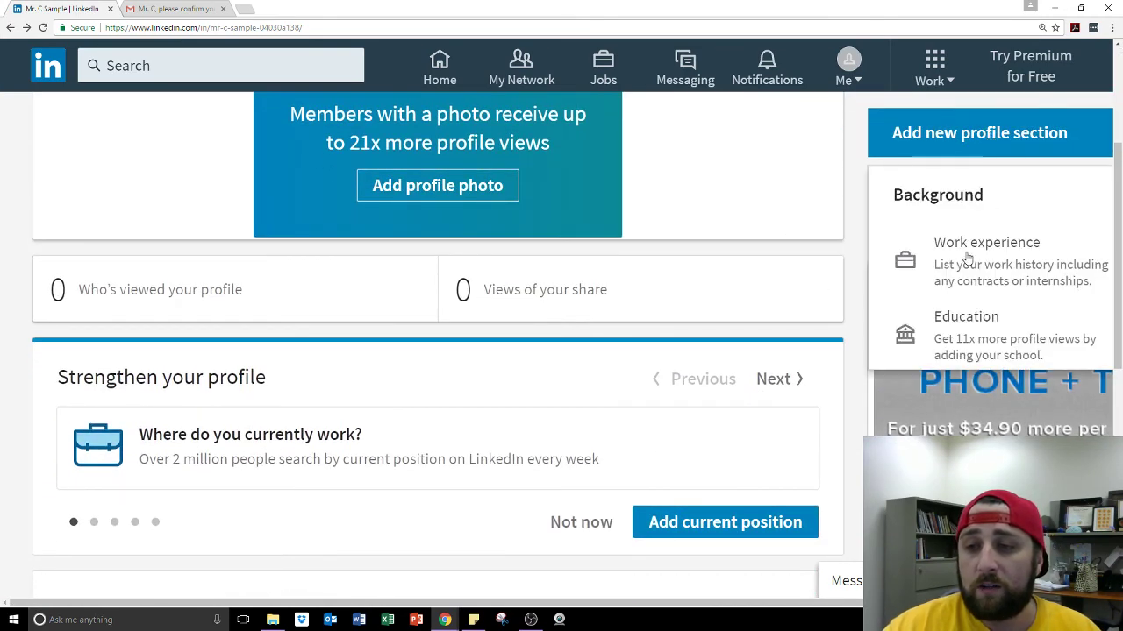
scroll(956, 211, "down", 2)
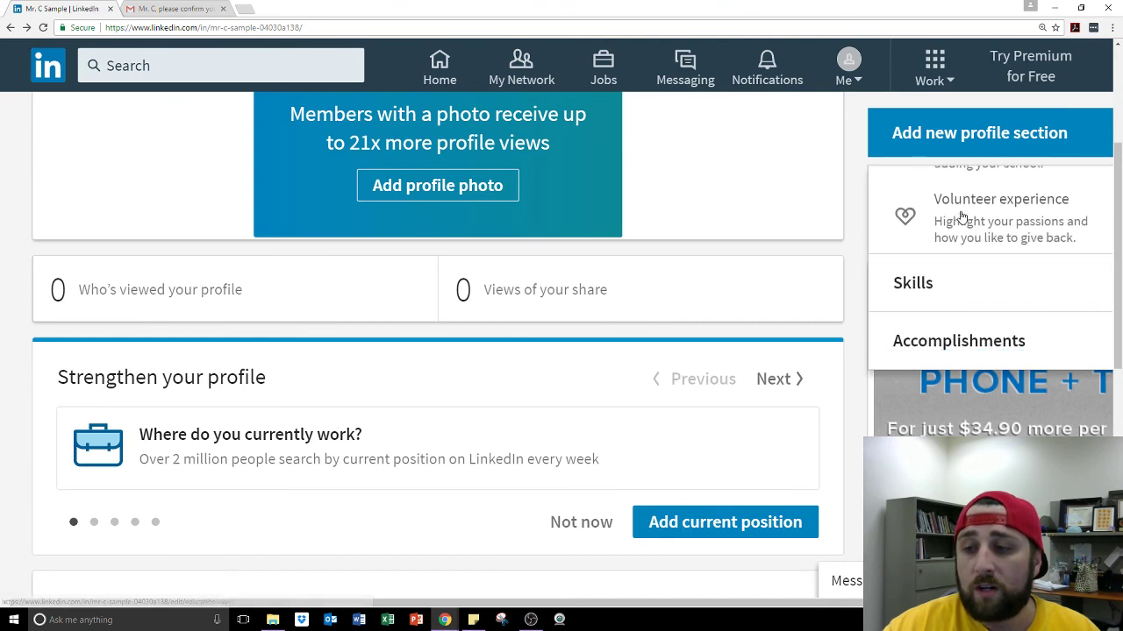
scroll(960, 219, "up", 2)
scroll(960, 216, "down", 3)
scroll(922, 293, "down", 1)
scroll(922, 292, "down", 2)
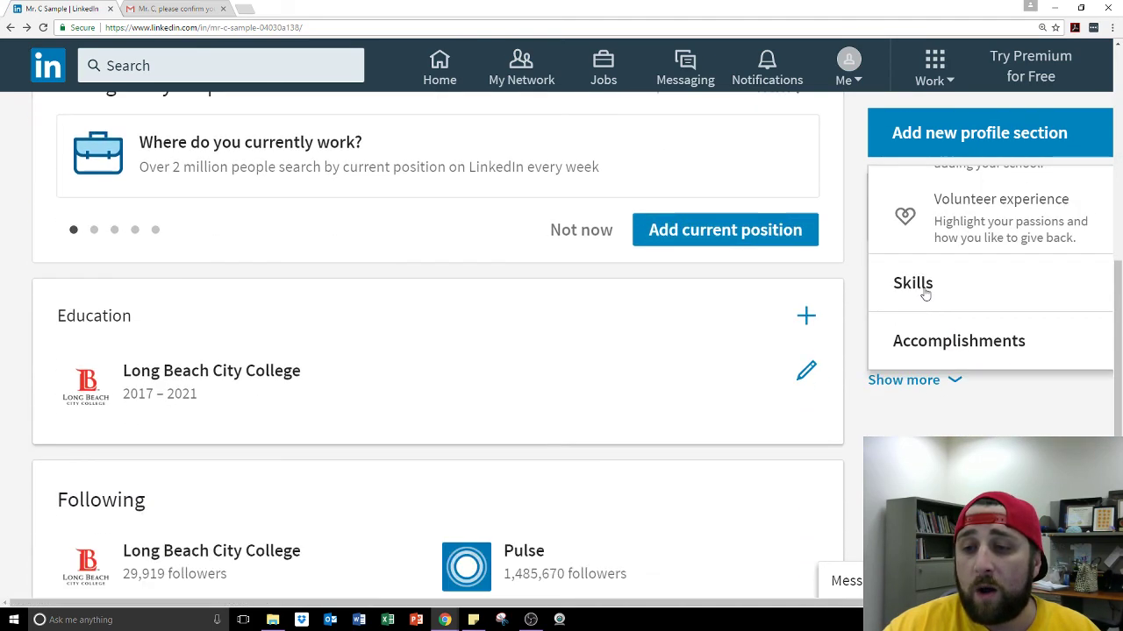
left_click(384, 383)
scroll(385, 383, "up", 2)
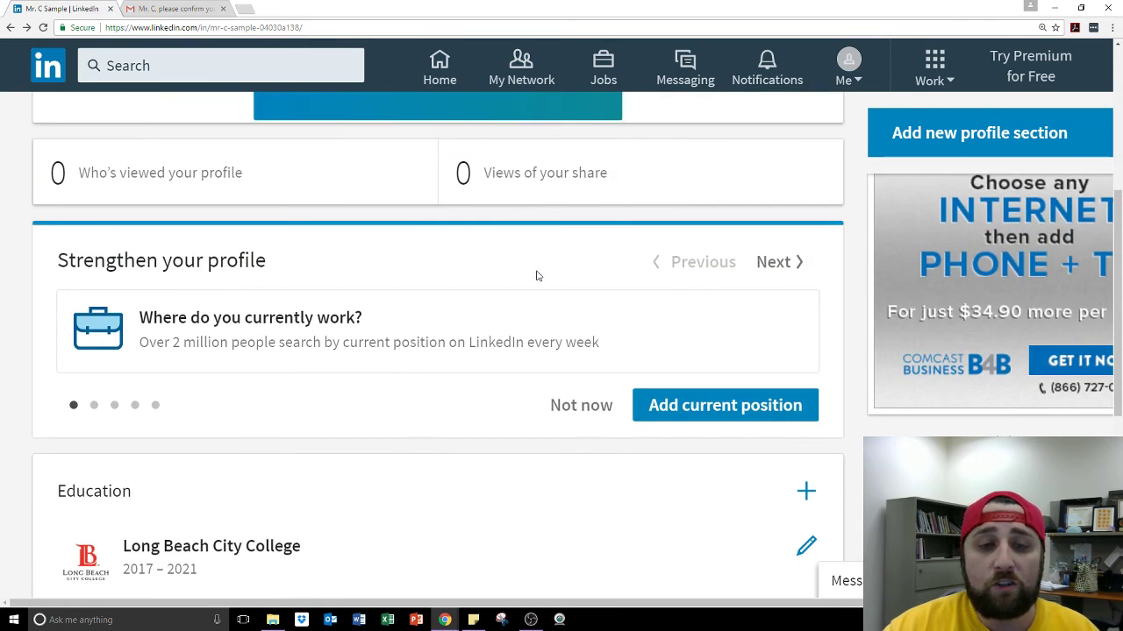
Page through four Strengthen your profile suggestions to reach the Add a summary card
left_click(765, 269)
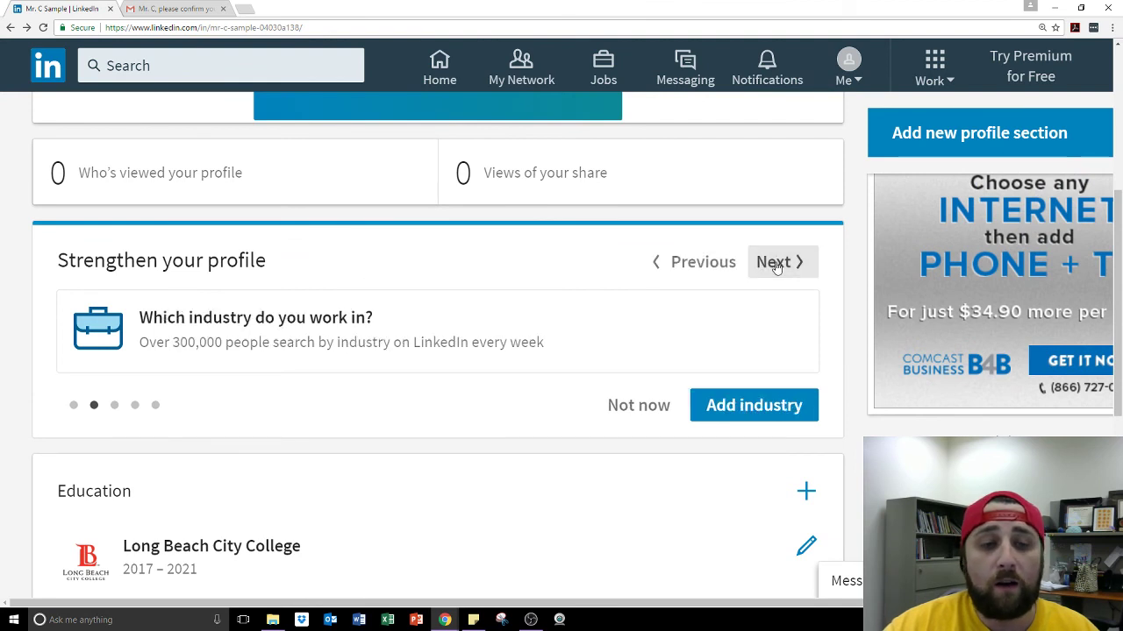
left_click(776, 265)
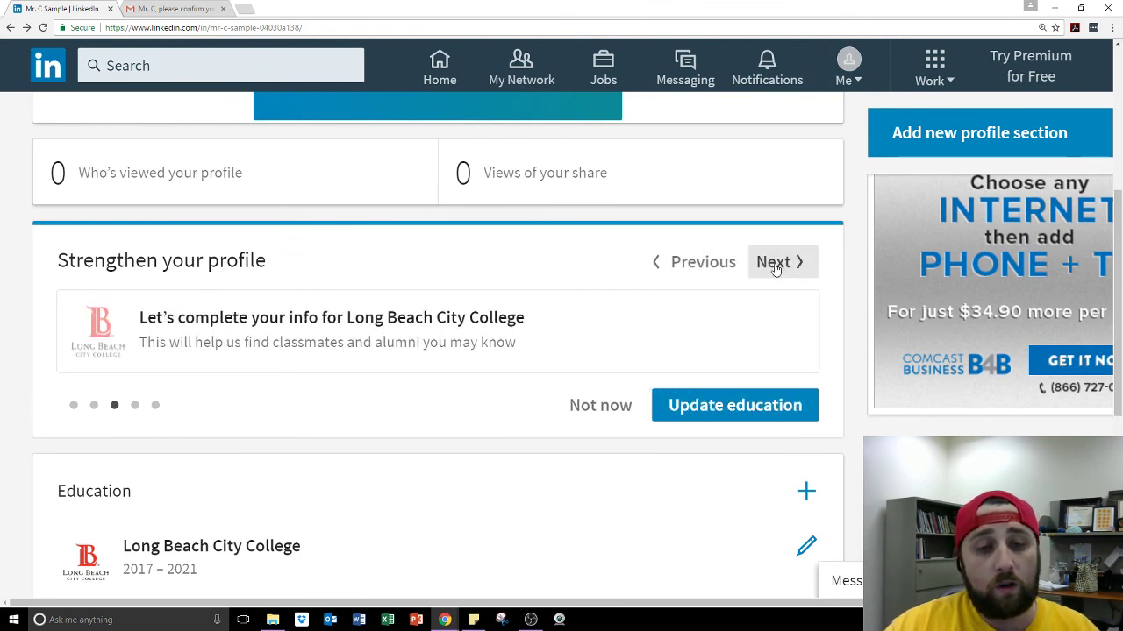
left_click(775, 267)
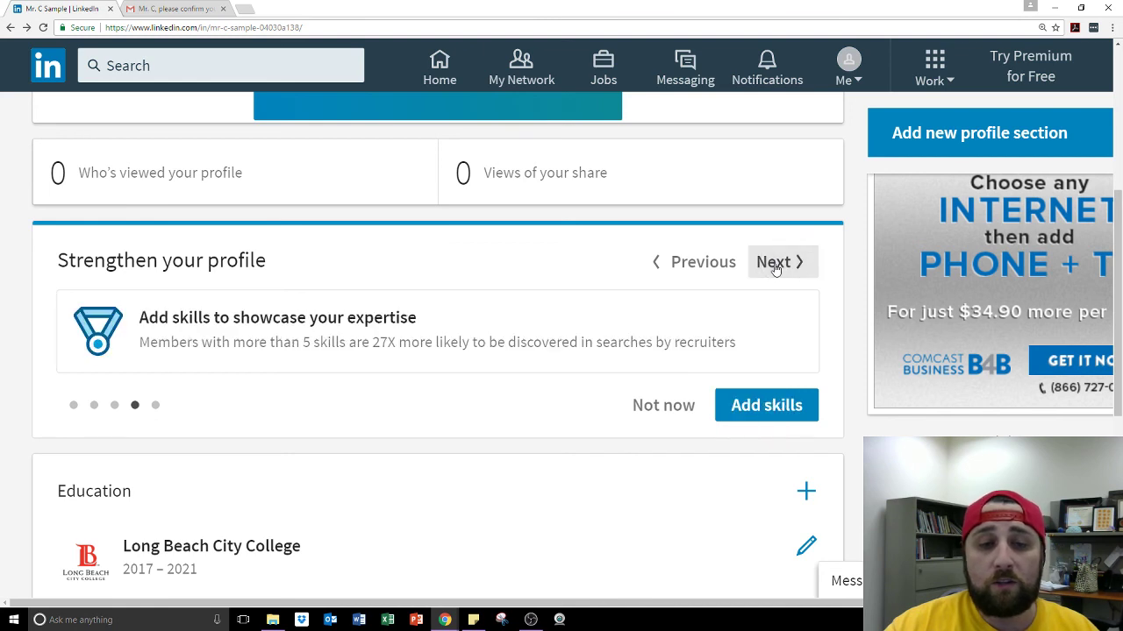
left_click(776, 267)
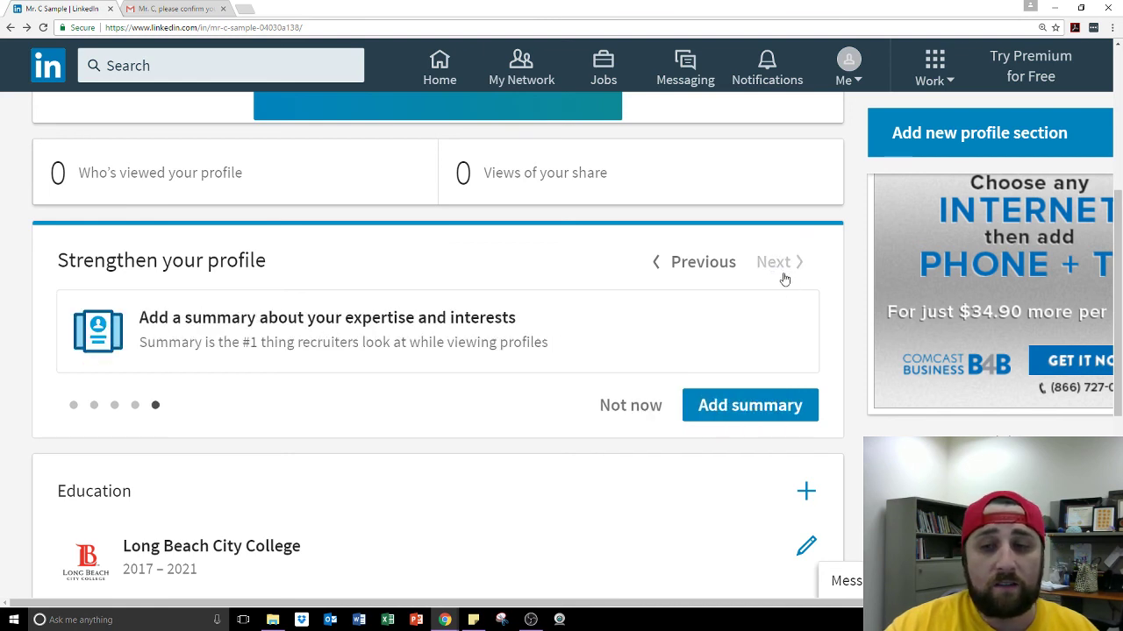